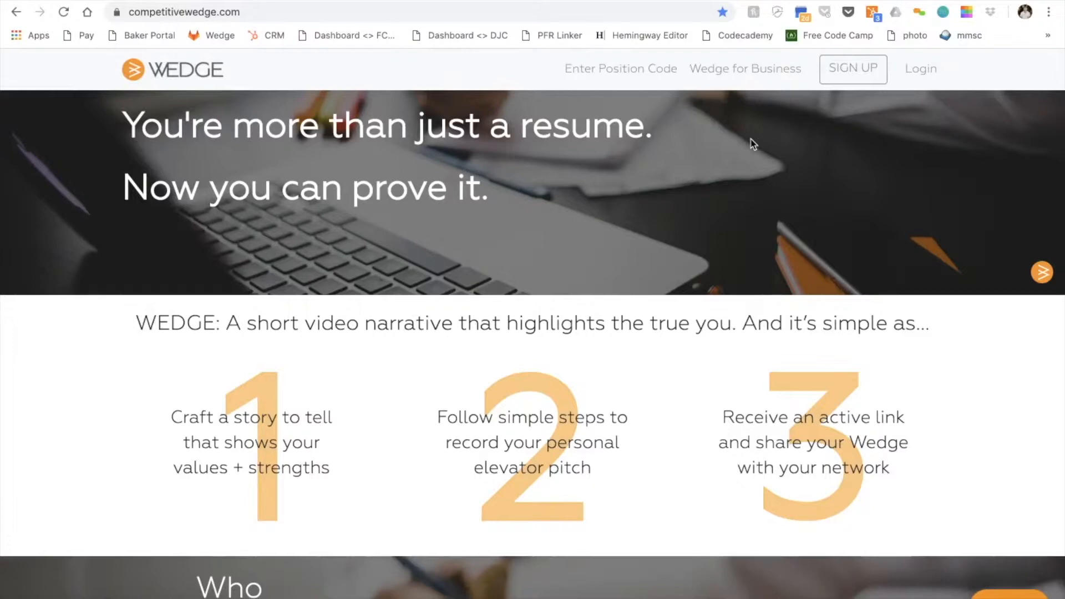
Step: Log in to the employer account and open the question management page for the Sales Manager 1 position
click(925, 75)
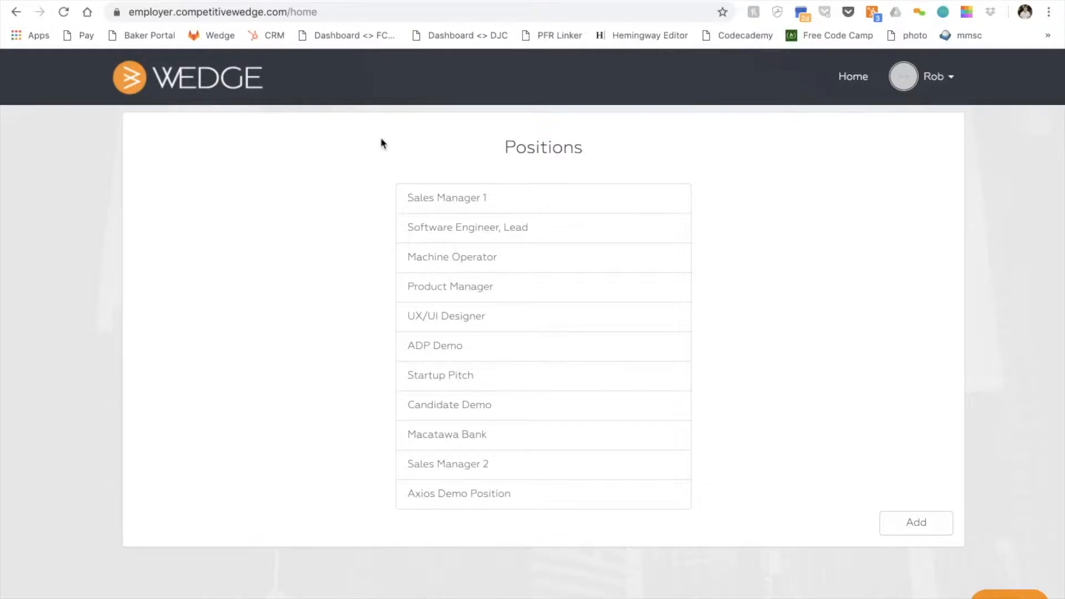
click(626, 196)
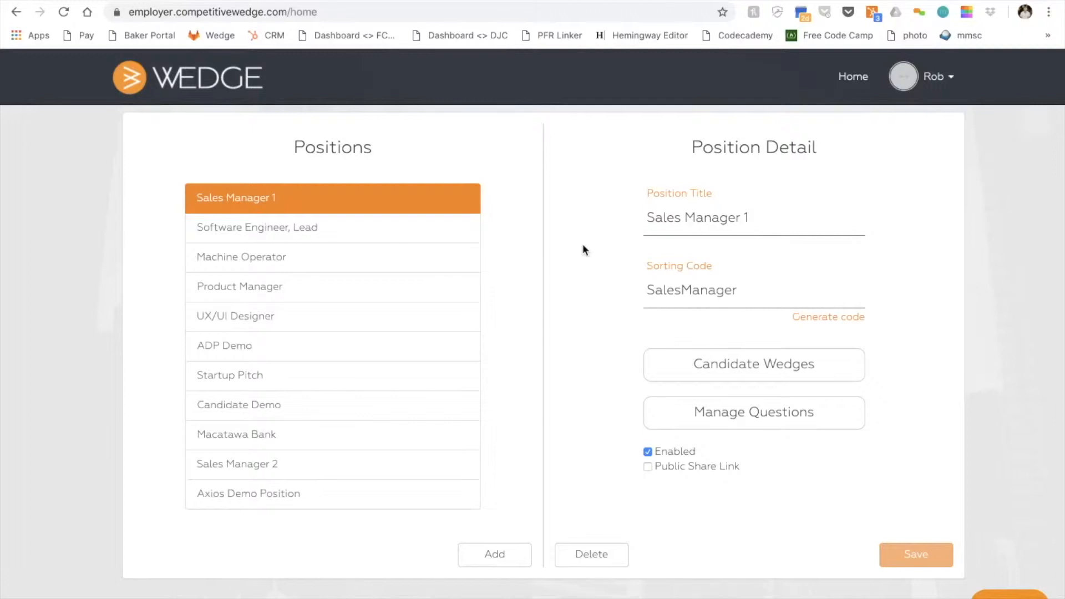
click(674, 414)
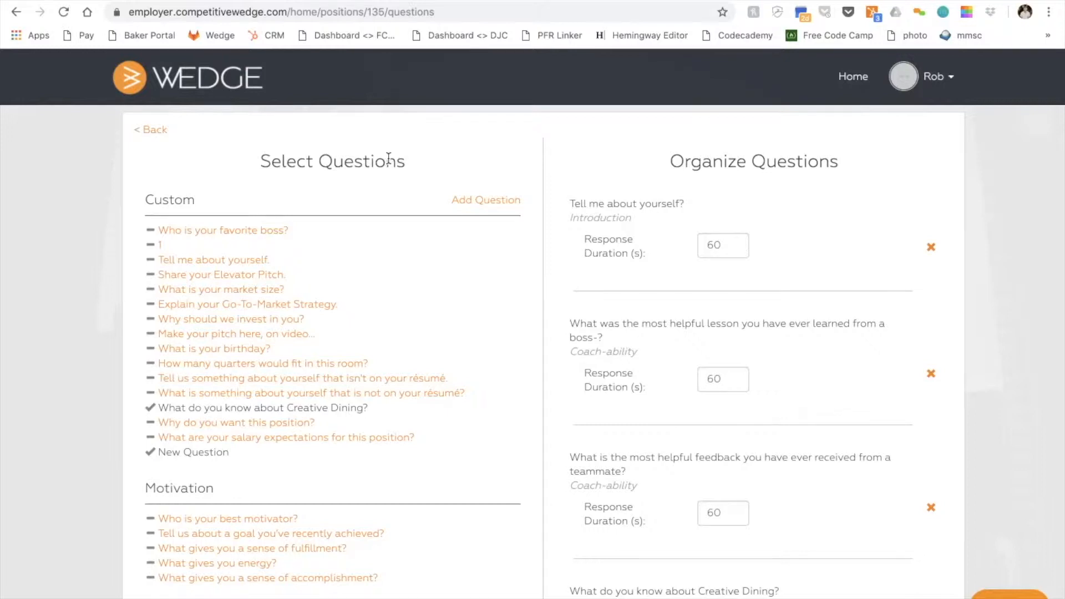
Step: Review the available custom and category-based interview questions for the Sales Manager 1 position
scroll(388, 160, down, 5)
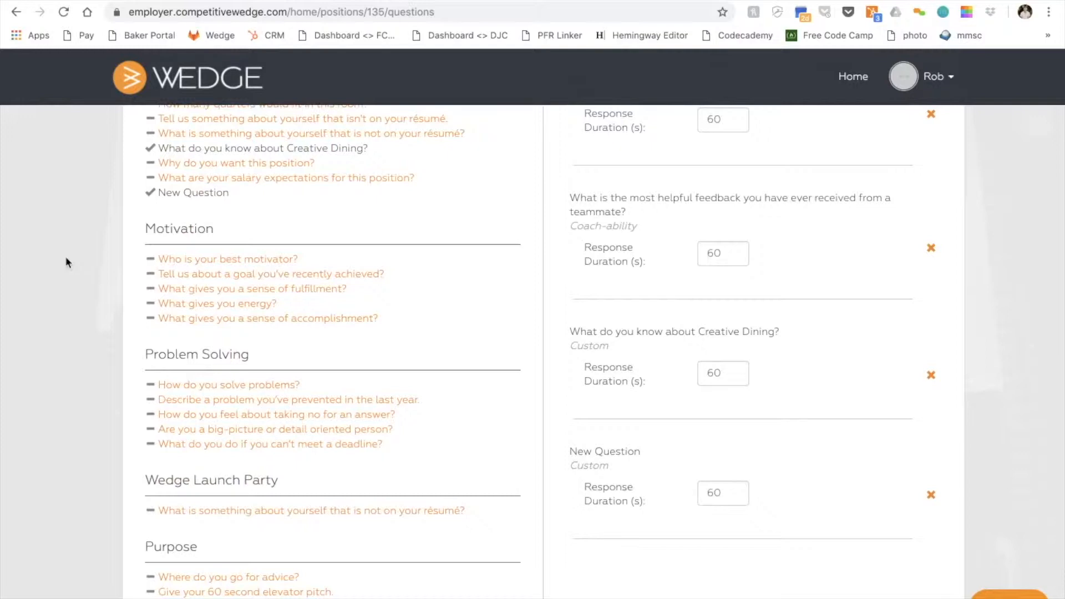
scroll(66, 256, down, 7)
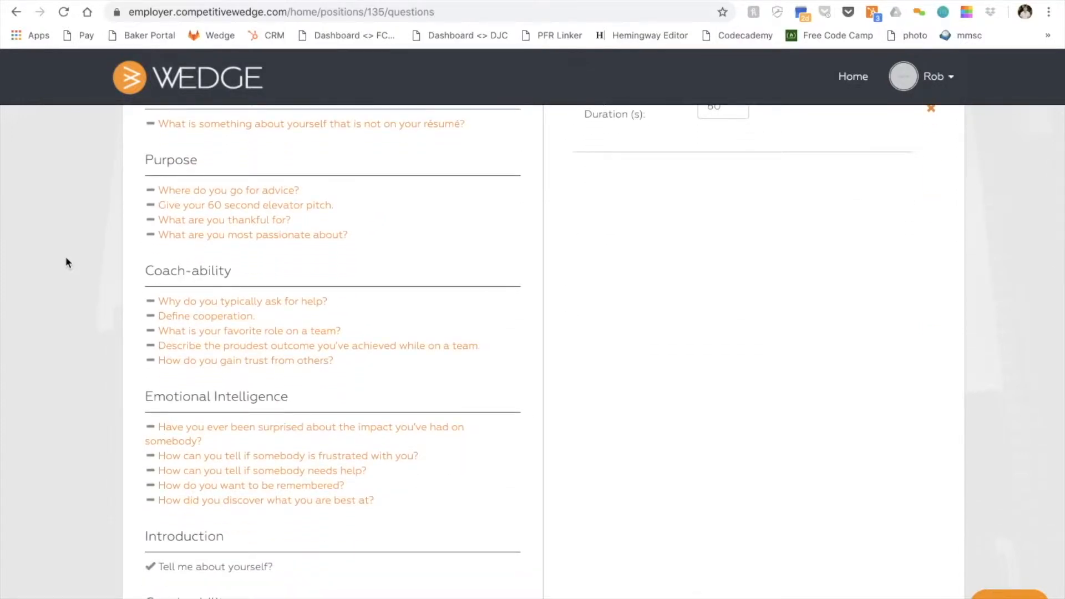
scroll(65, 260, down, 1)
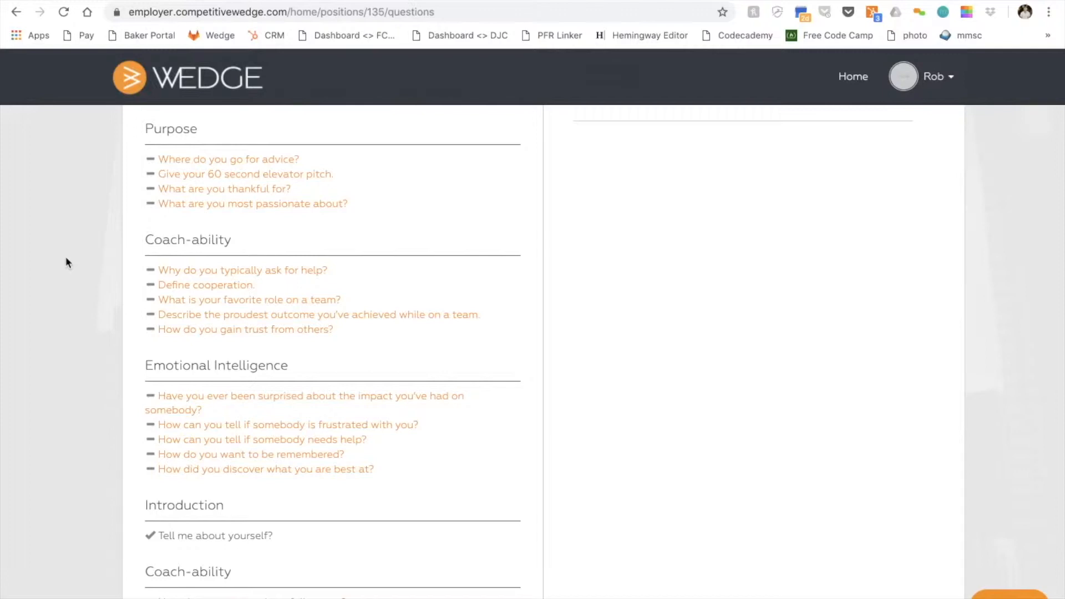
scroll(65, 261, down, 10)
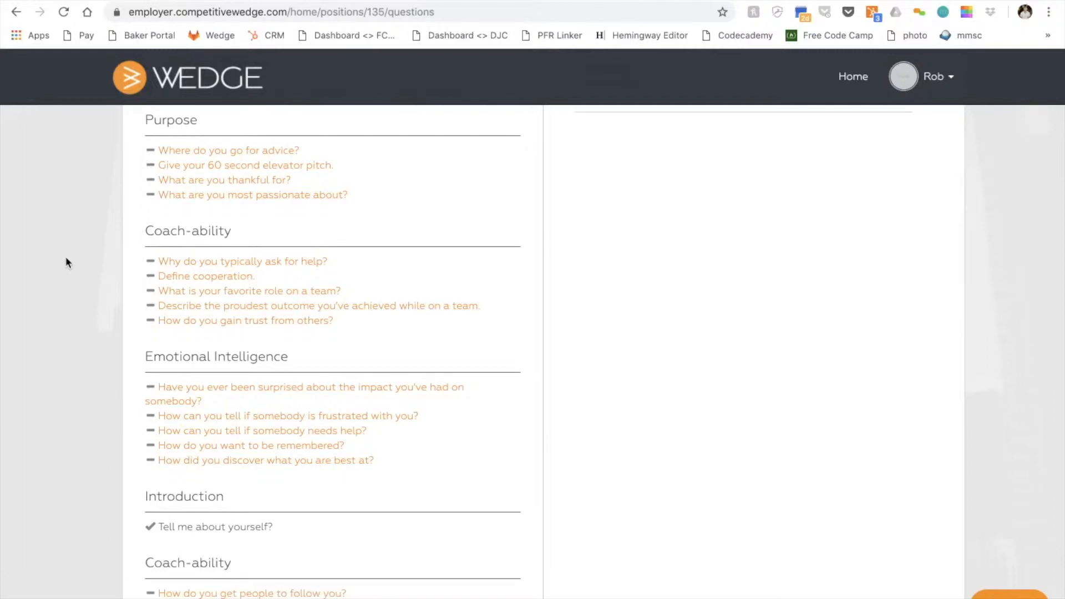
scroll(65, 261, down, 3)
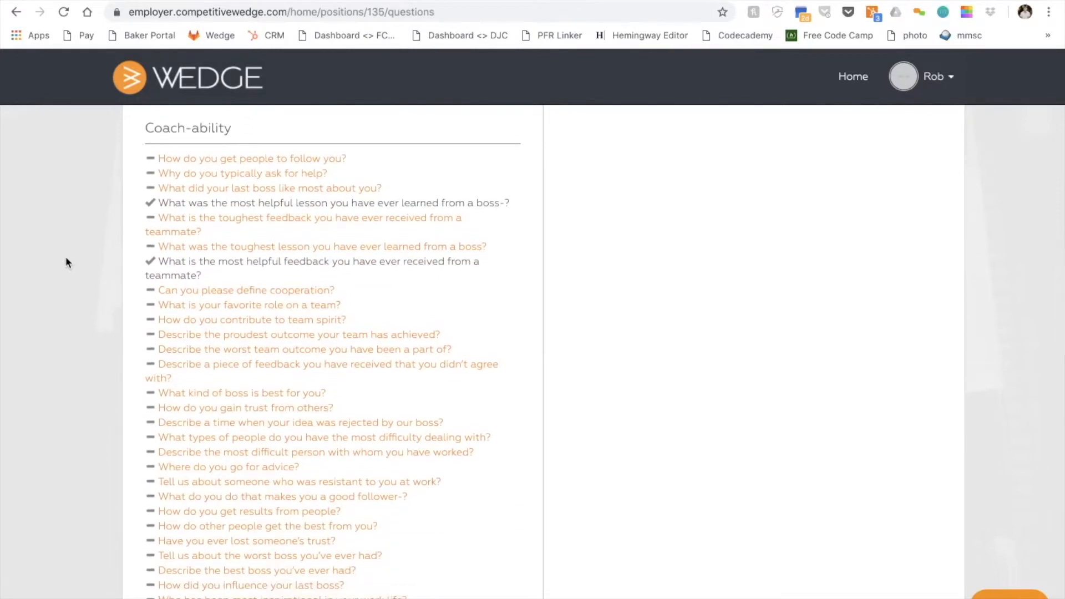
scroll(65, 261, down, 3)
scroll(66, 261, down, 14)
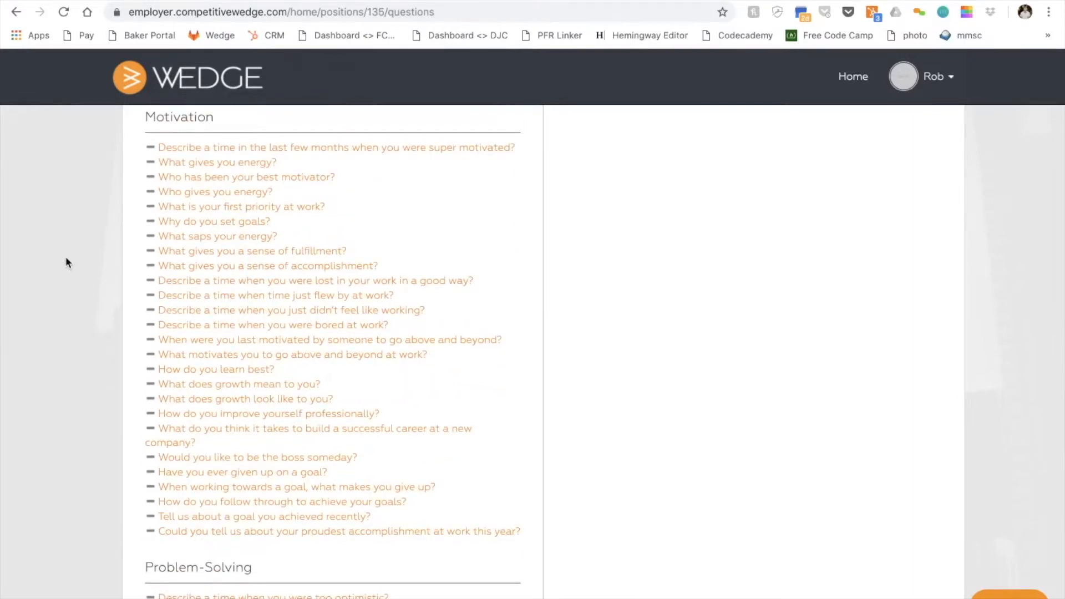
scroll(136, 221, down, 3)
scroll(141, 217, up, 5)
scroll(142, 217, up, 15)
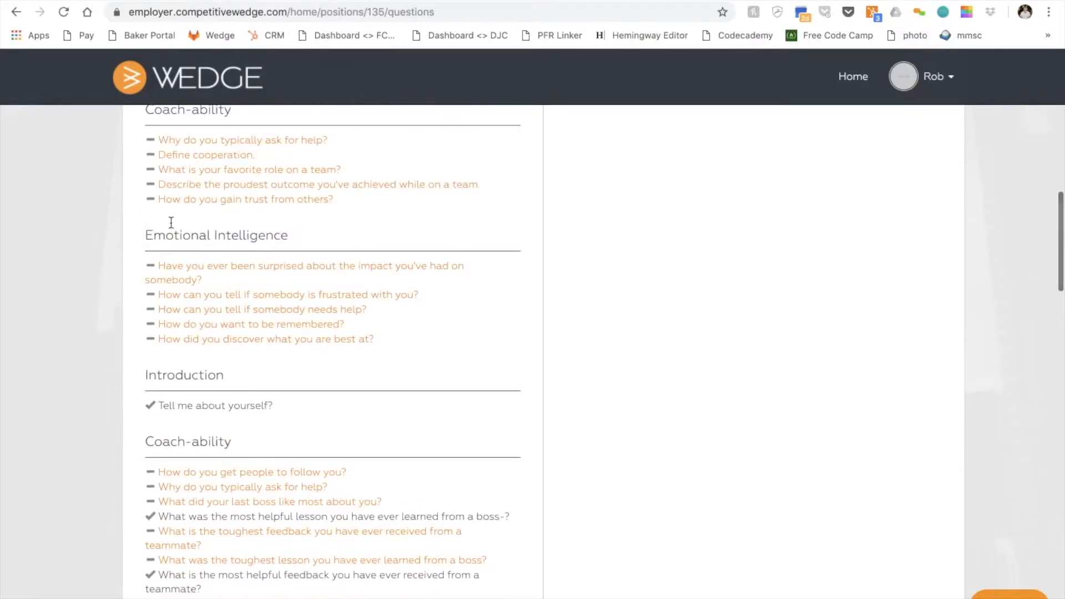
scroll(170, 216, up, 1)
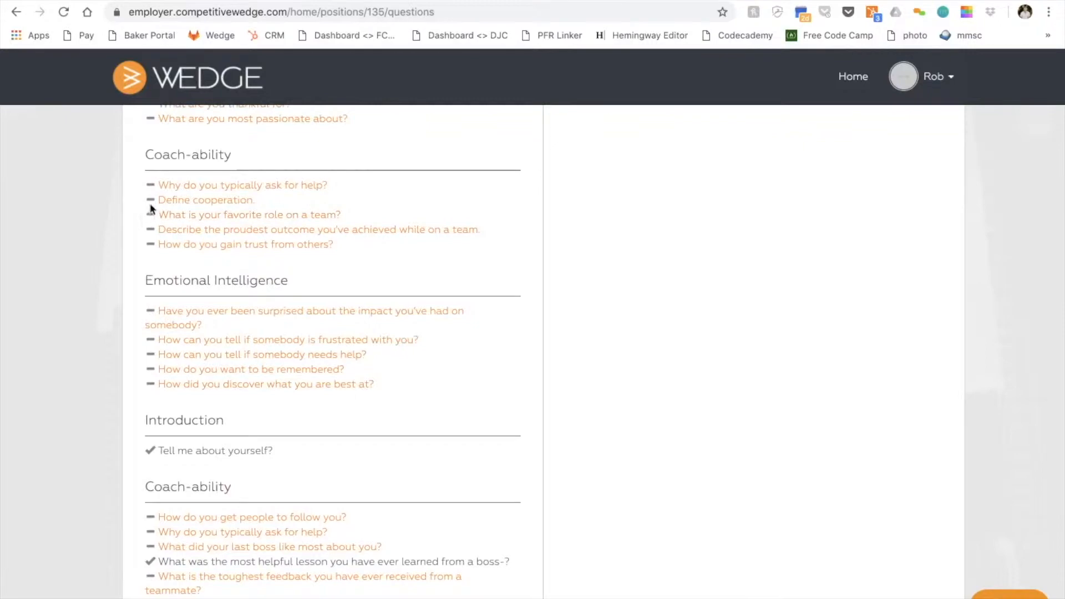
scroll(139, 189, down, 10)
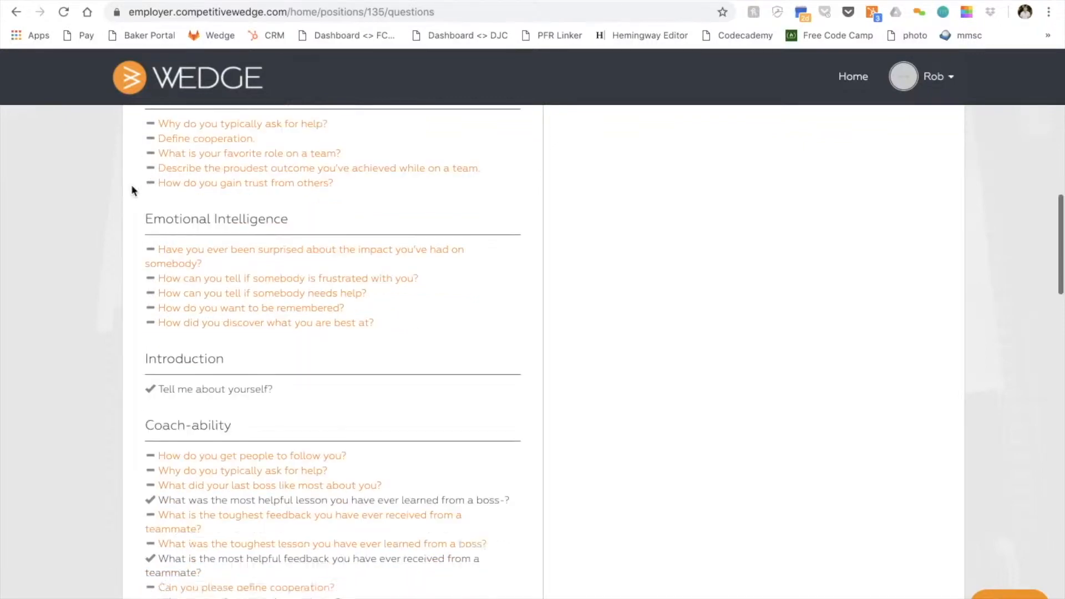
scroll(132, 190, down, 13)
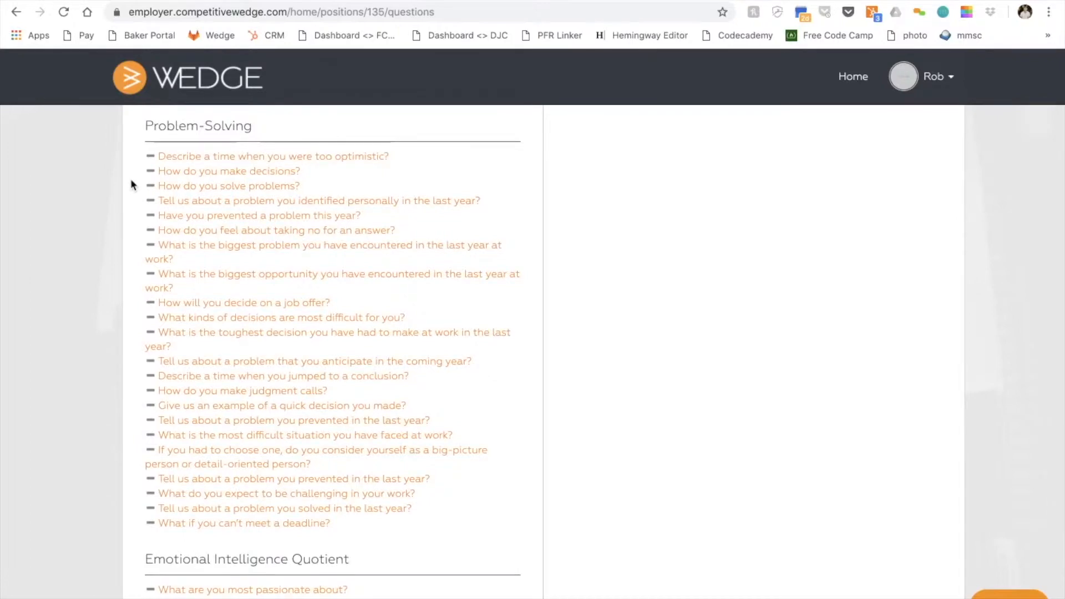
scroll(132, 185, up, 14)
scroll(132, 185, up, 20)
scroll(132, 185, up, 7)
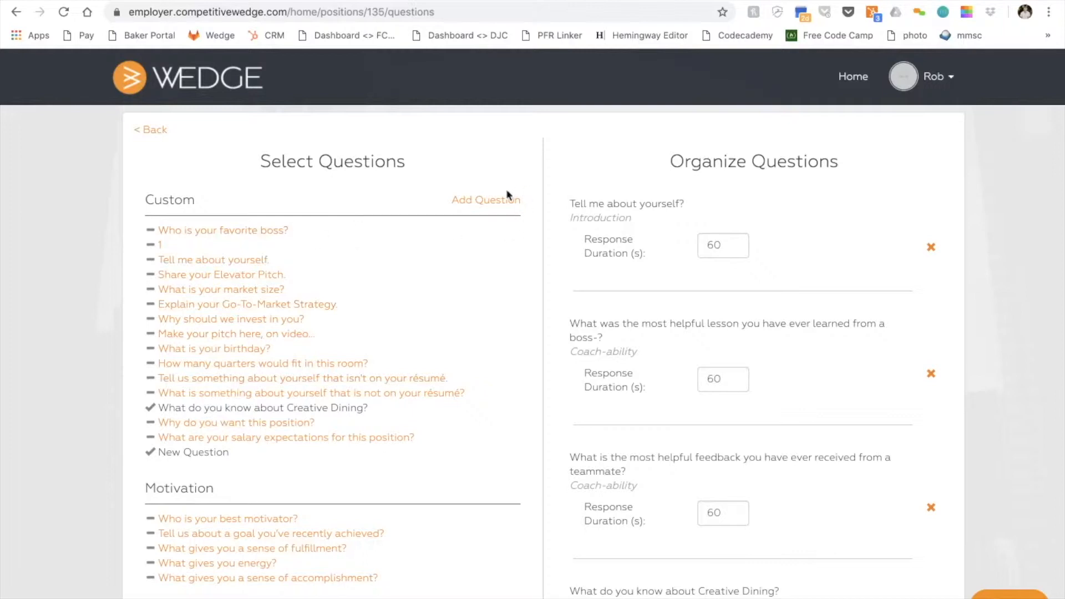
Step: Create a text-only custom question reading "New Custom Question" and confirm its creation
click(499, 201)
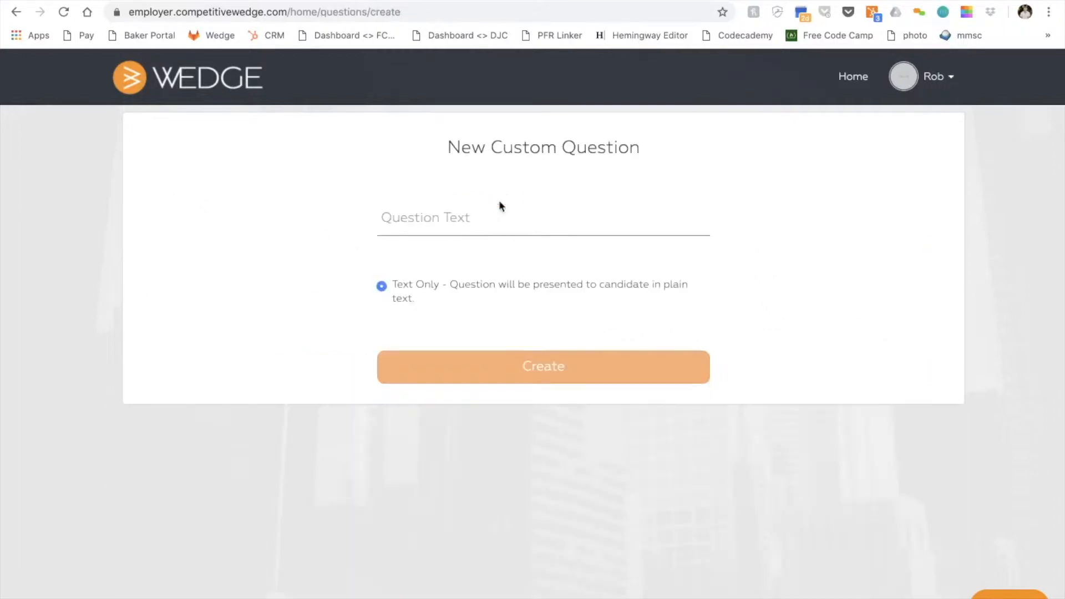
click(460, 228)
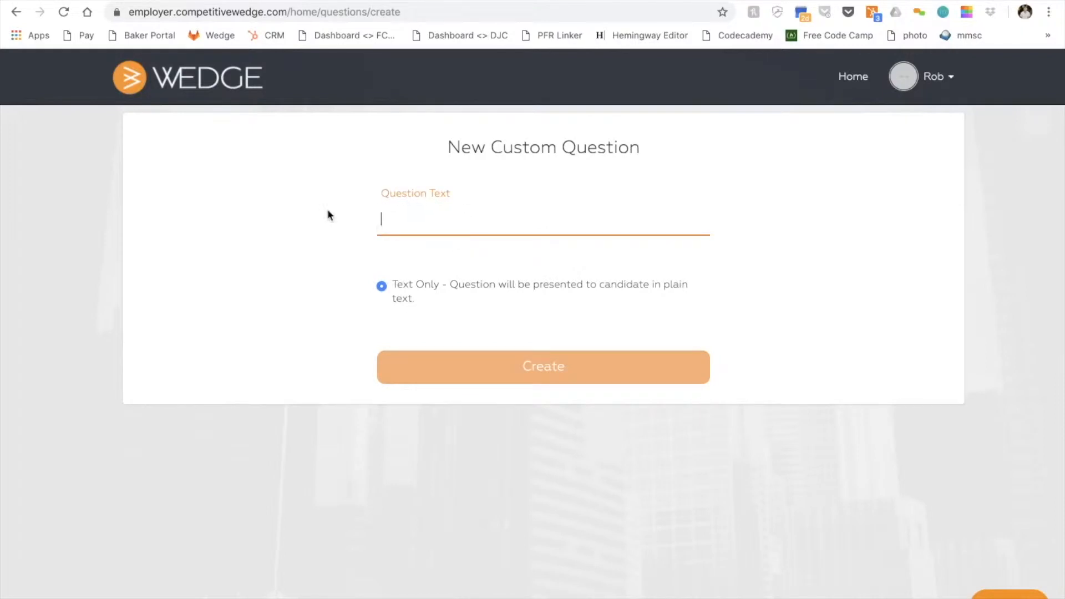
text(New Custom Question)
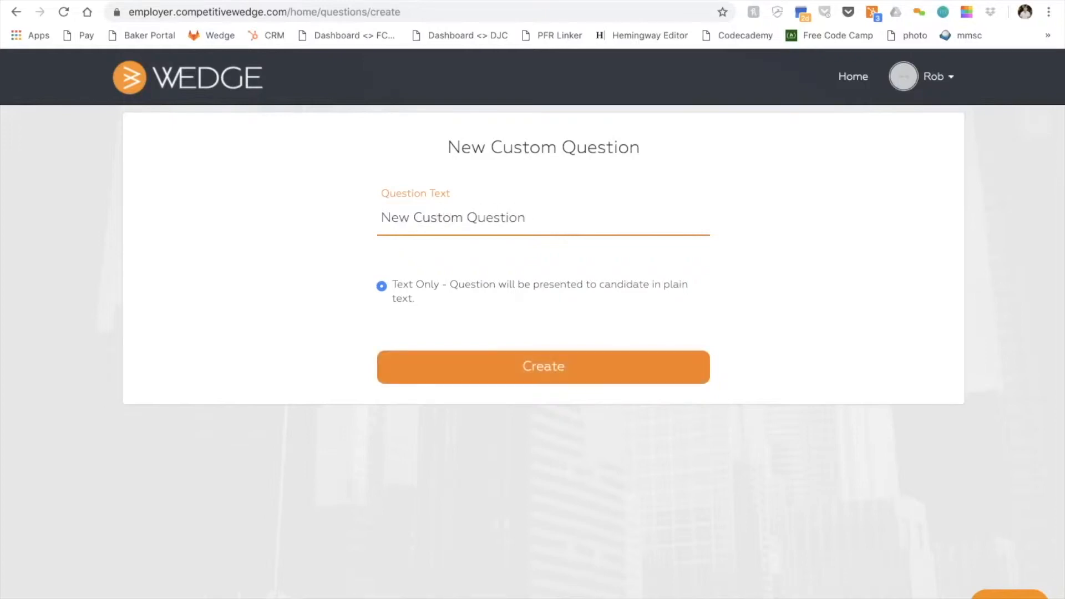
click(416, 365)
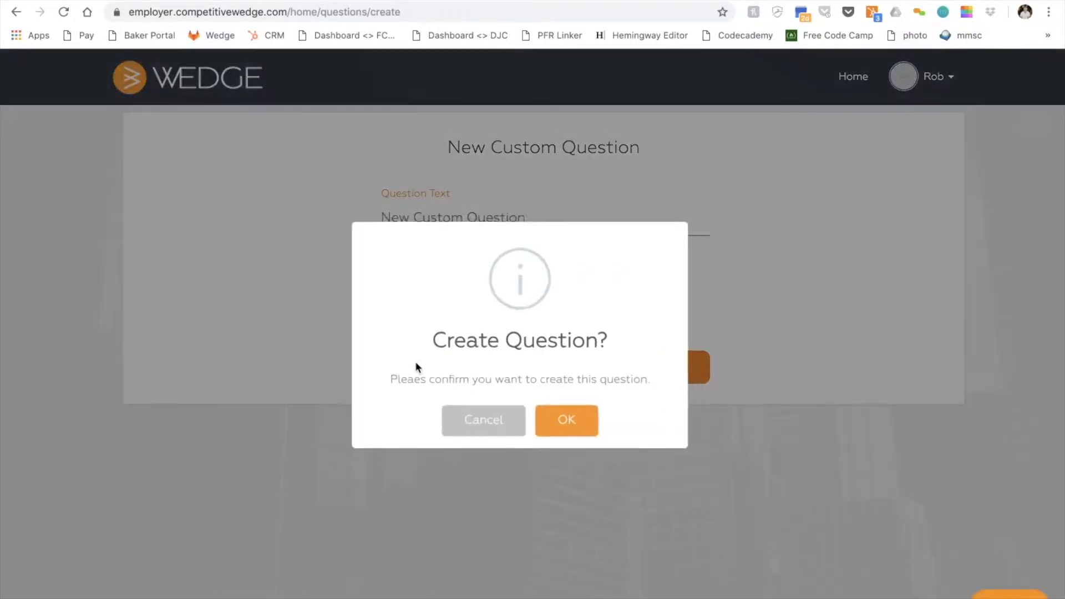
click(568, 426)
click(534, 426)
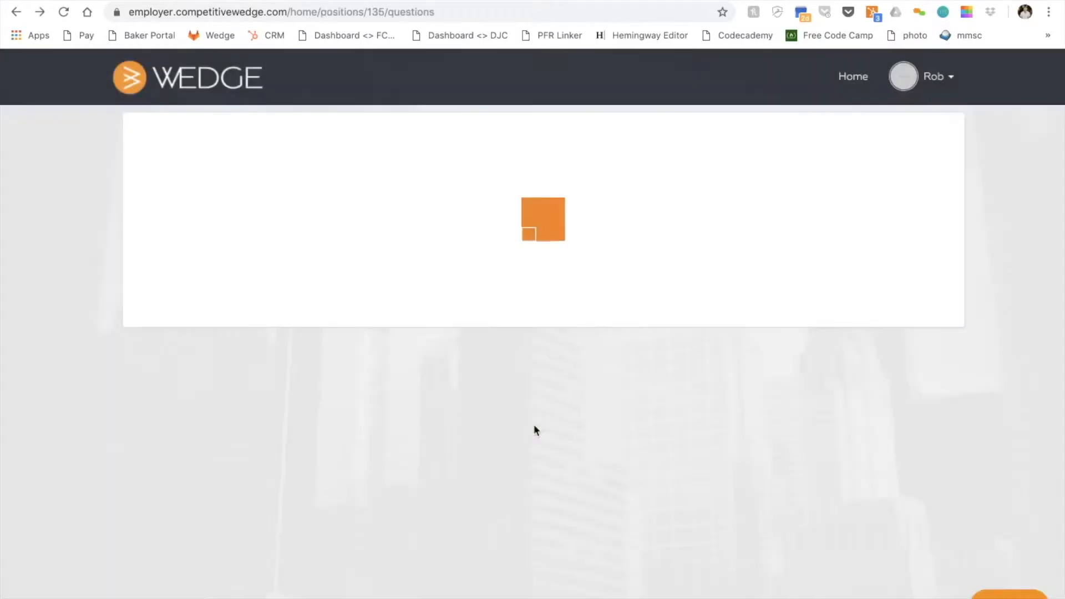
Step: Add the custom question "New Custom Question" to the position's organized interview questions
scroll(340, 261, down, 1)
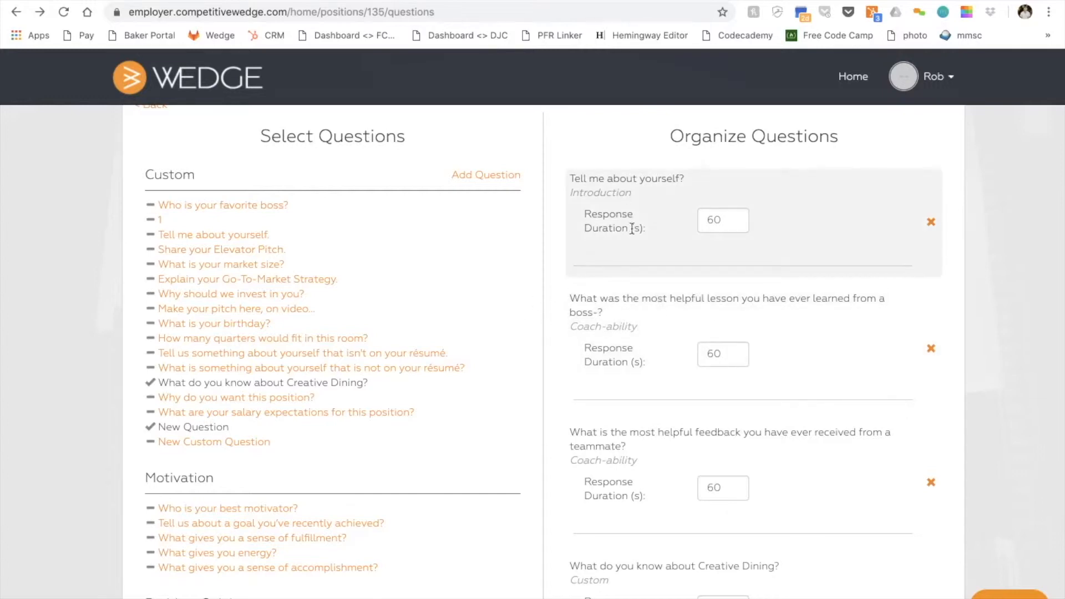
scroll(617, 323, down, 3)
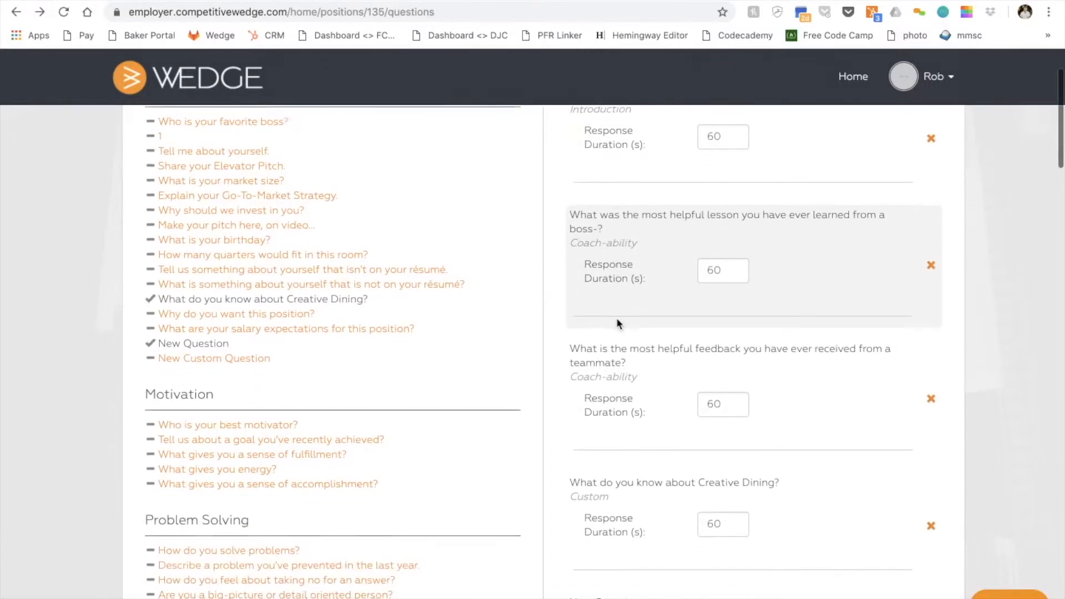
scroll(617, 321, down, 1)
scroll(617, 321, up, 1)
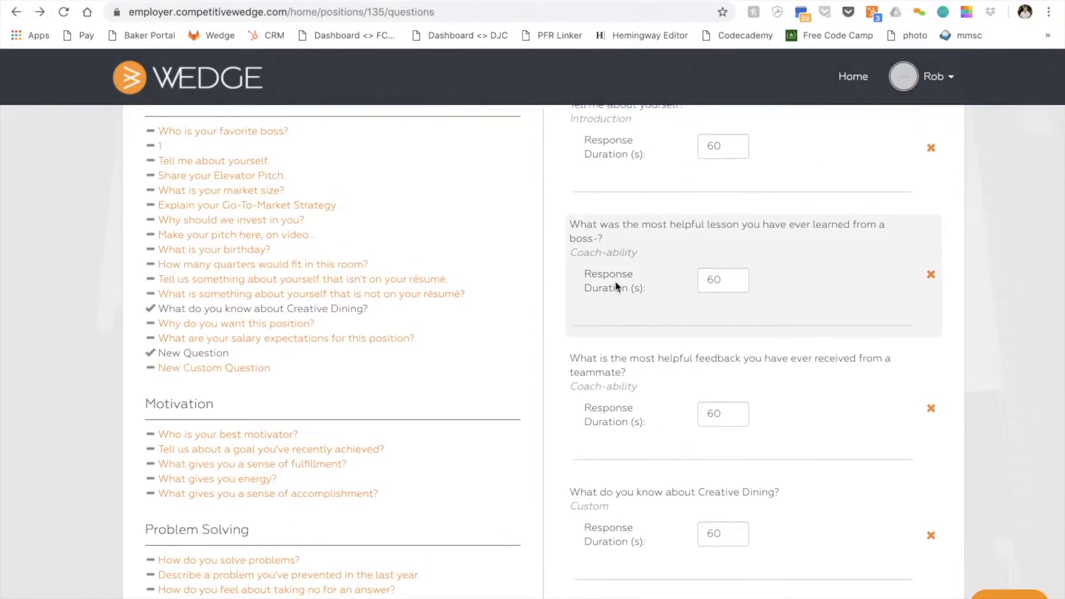
scroll(616, 283, down, 1)
click(232, 348)
scroll(617, 275, down, 5)
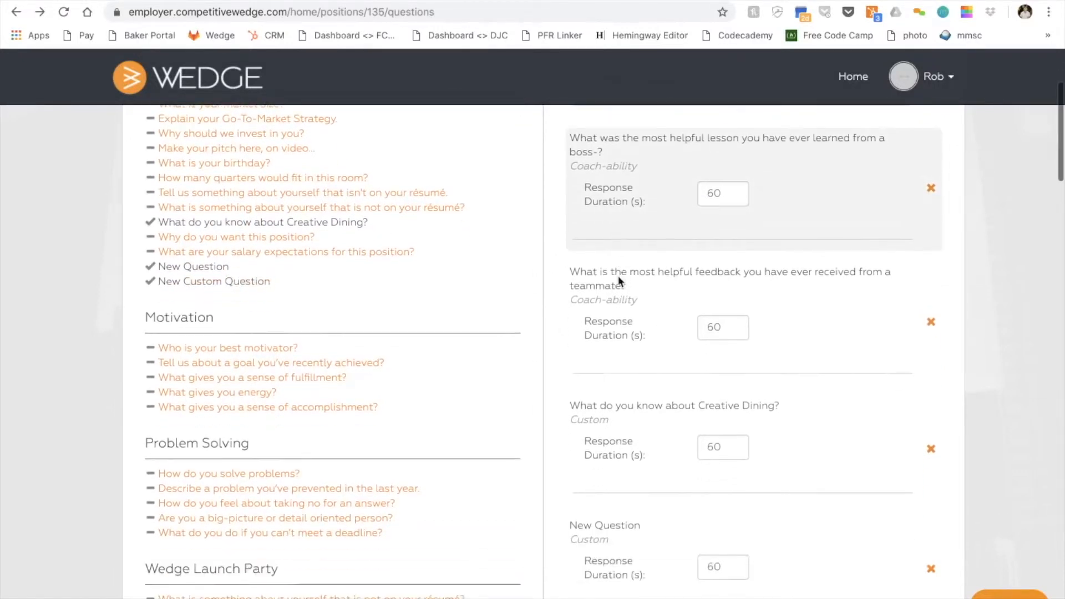
scroll(618, 276, down, 3)
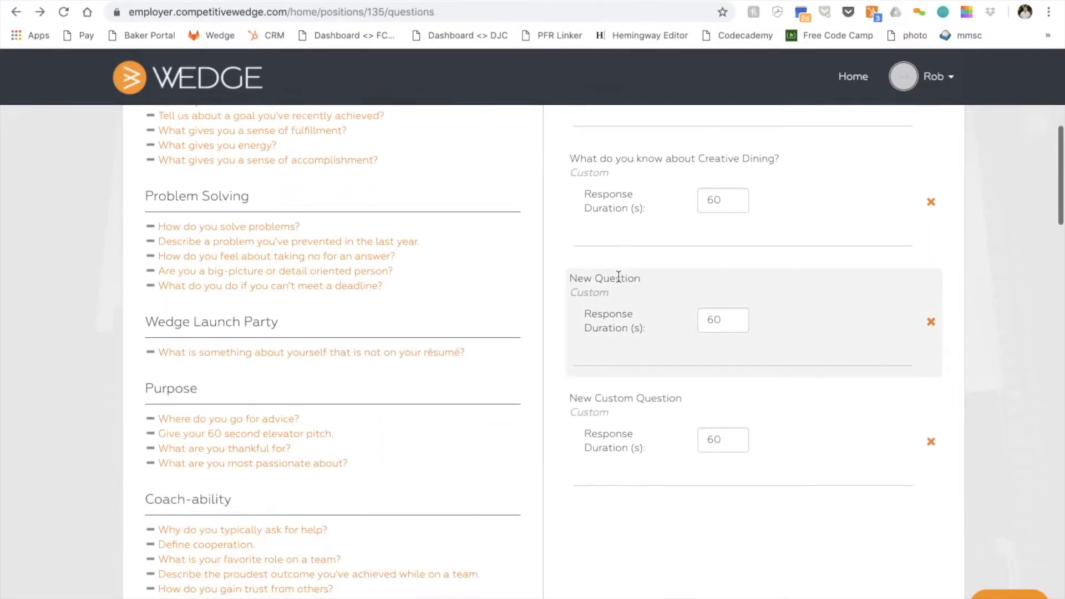
Step: Raise the response duration of "New Custom Question" to 63 seconds and set it back to 60
click(737, 439)
key(BackSpace)
text(3)
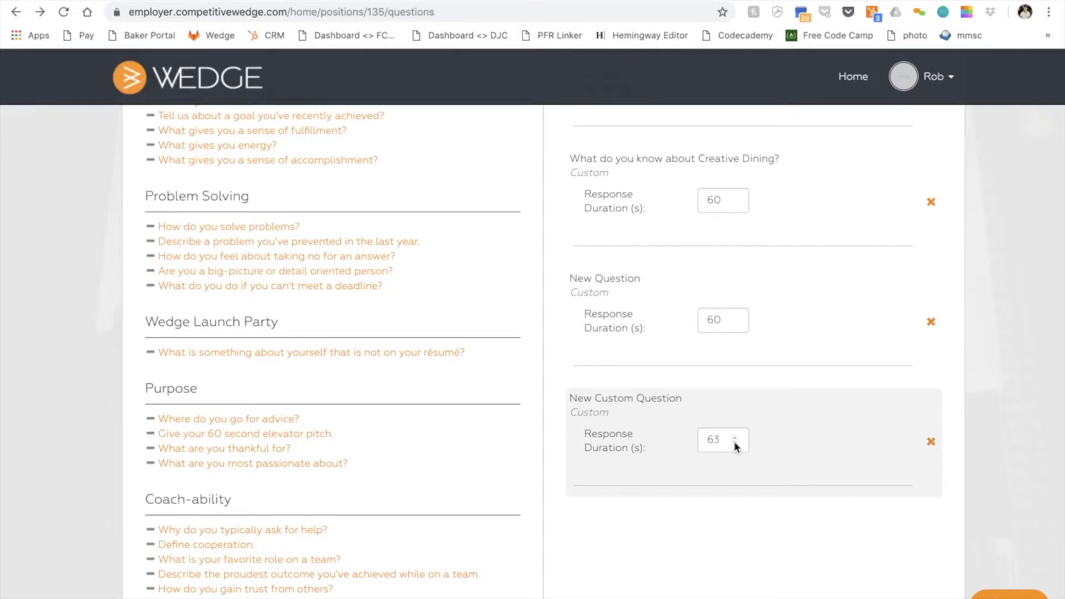
click(734, 441)
click(734, 441)
click(733, 441)
Step: Remove "New Custom Question" from the position's organized interview questions
scroll(658, 400, up, 8)
scroll(657, 400, down, 7)
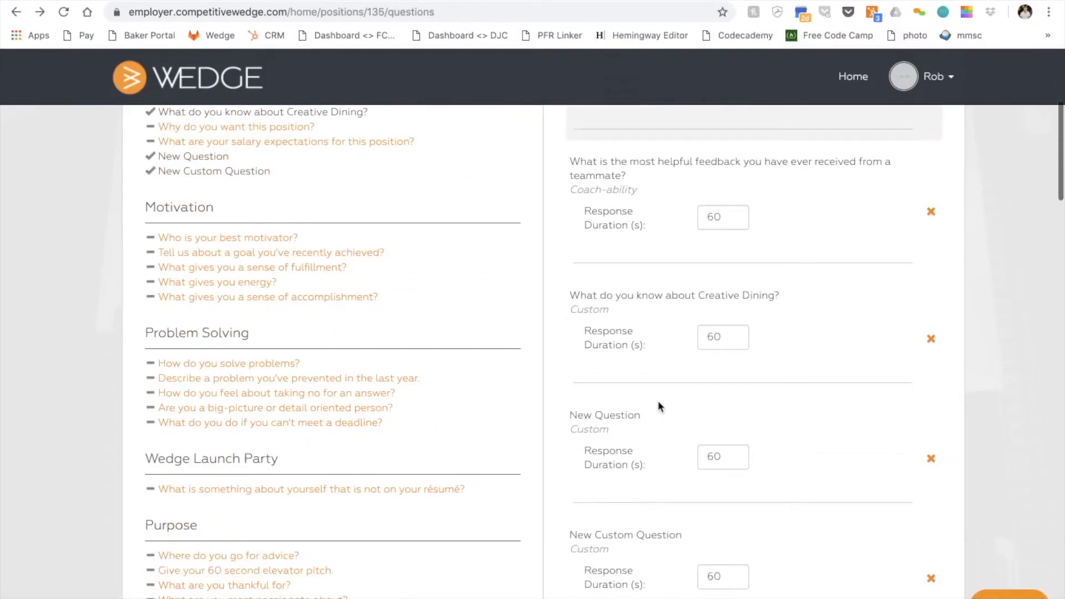
scroll(658, 406, down, 1)
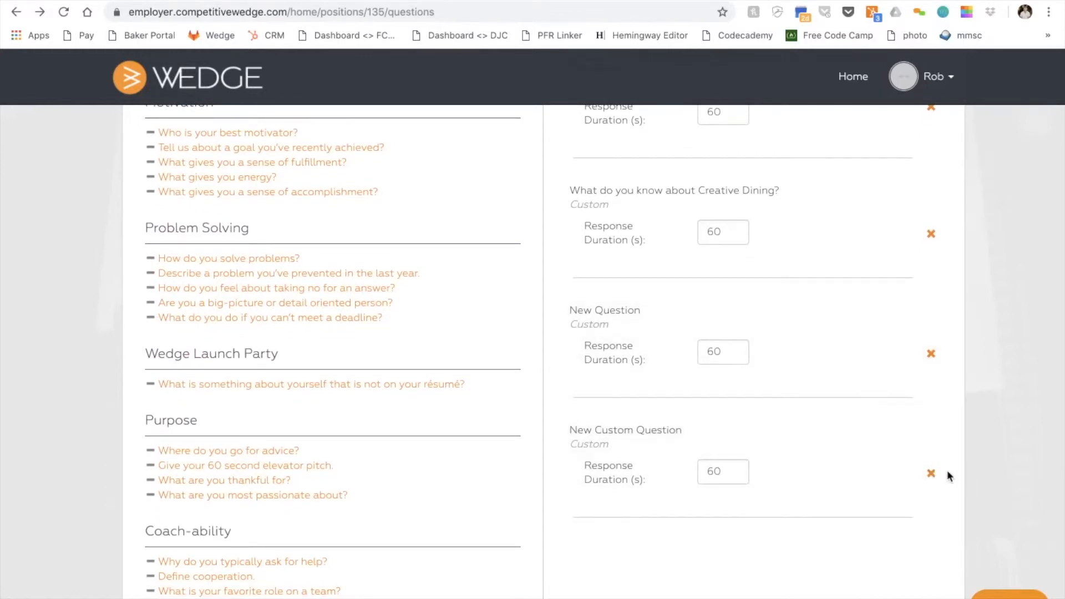
click(931, 474)
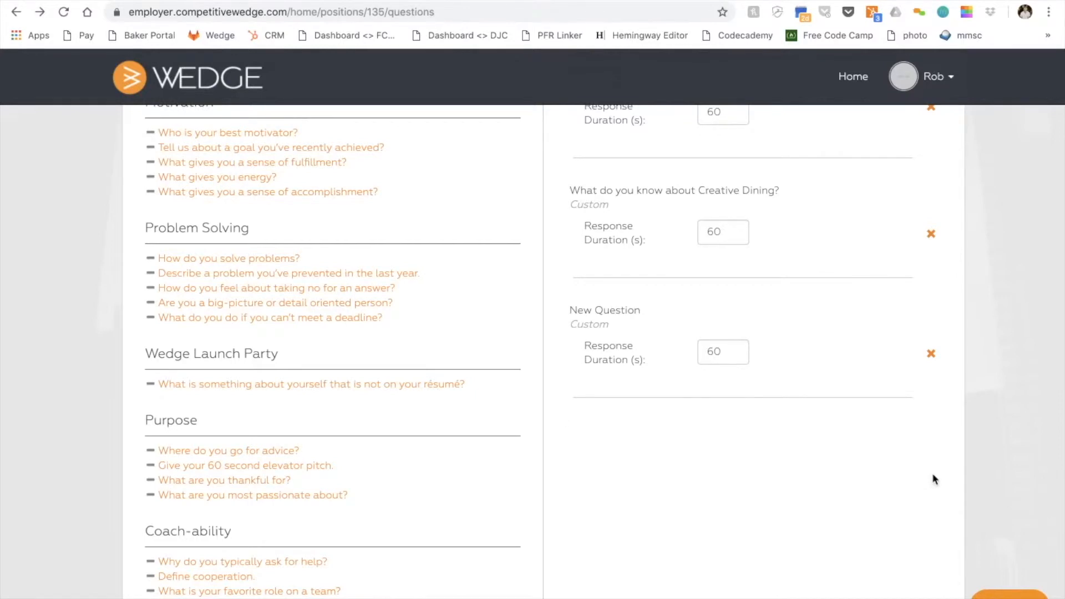
Step: Remove the custom question "New Question" from the position's organized interview questions
scroll(286, 242, up, 3)
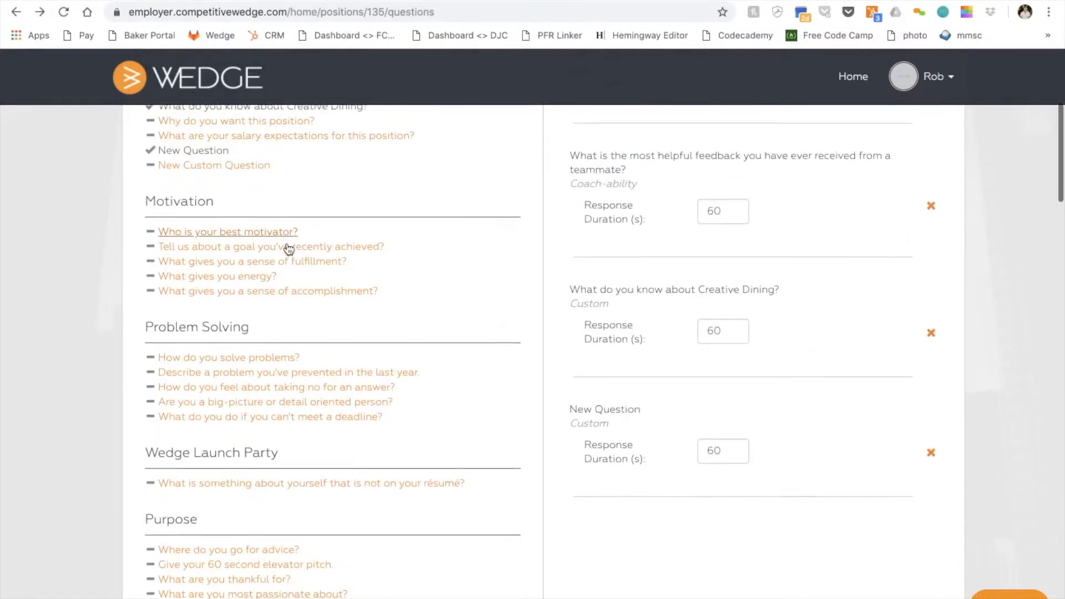
scroll(288, 245, down, 1)
scroll(471, 272, up, 1)
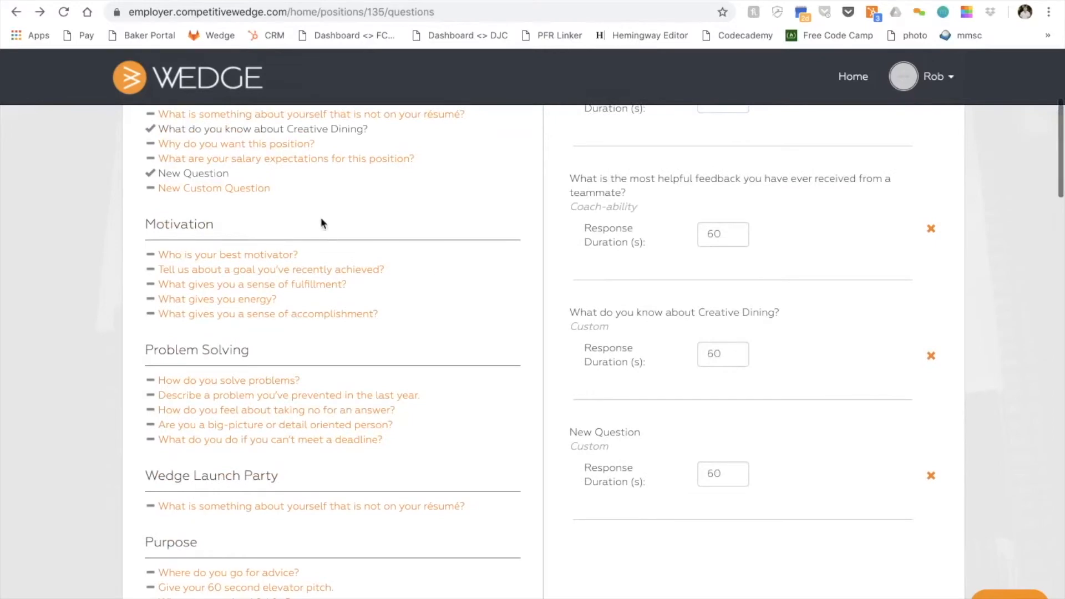
scroll(504, 260, down, 1)
click(931, 416)
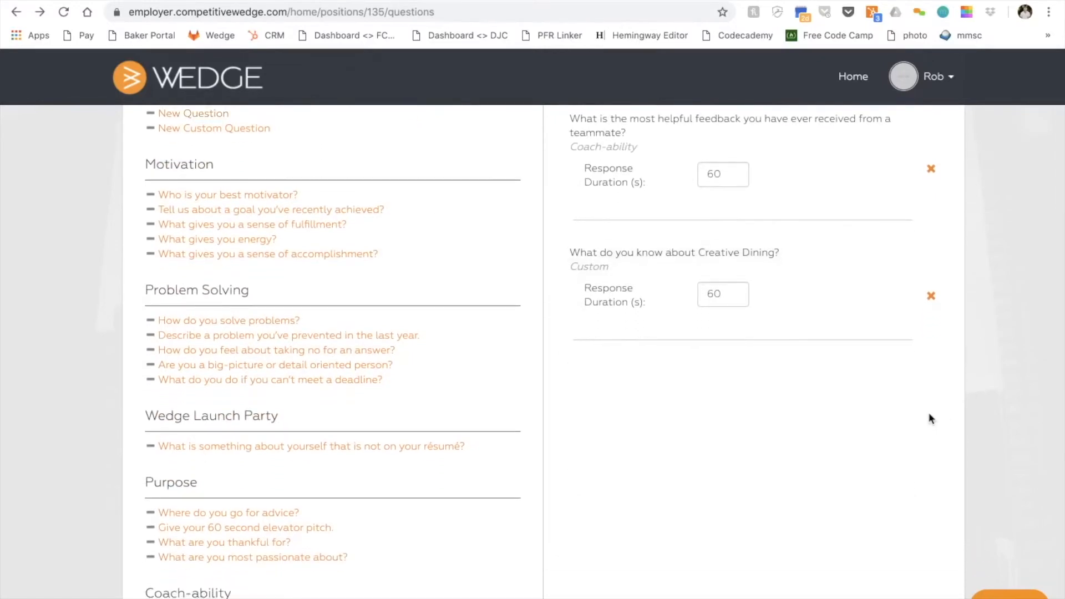
Step: Return to the positions list and open the candidate Wedges submitted for Sales Manager 1
scroll(930, 417, up, 6)
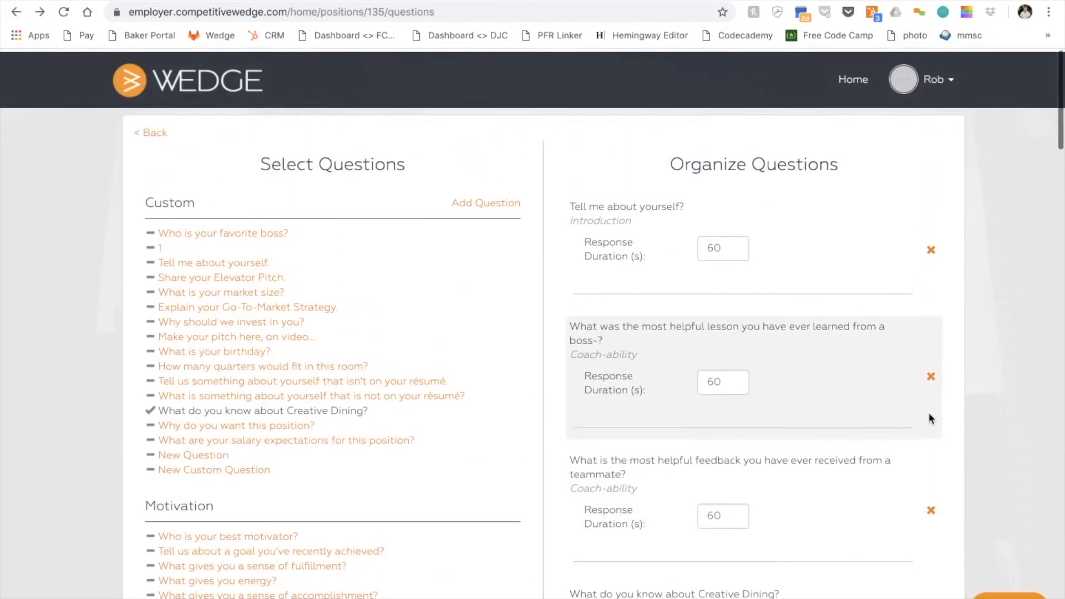
click(155, 132)
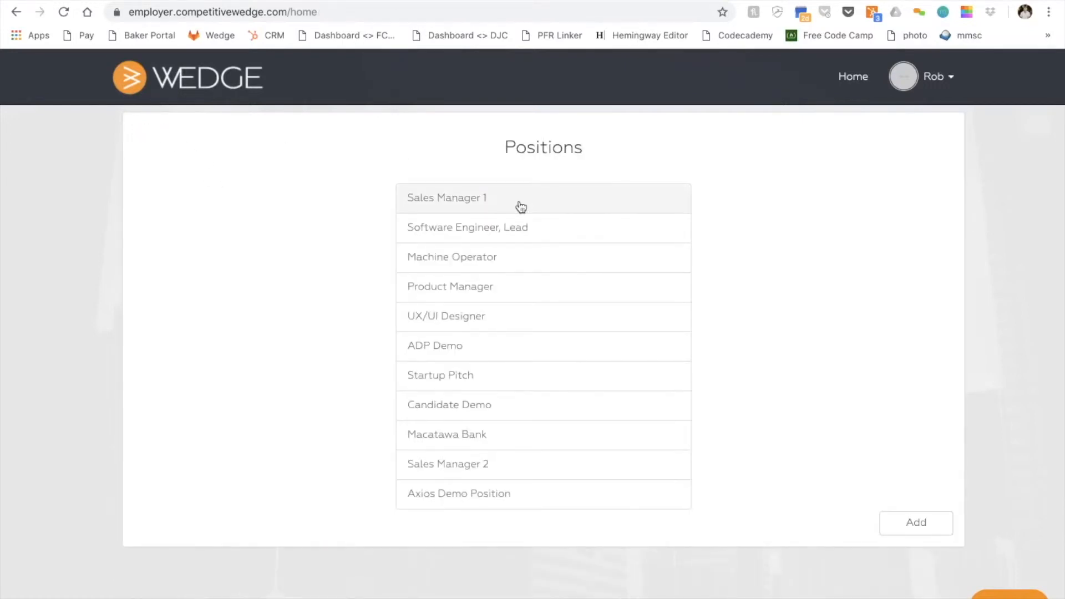
click(520, 206)
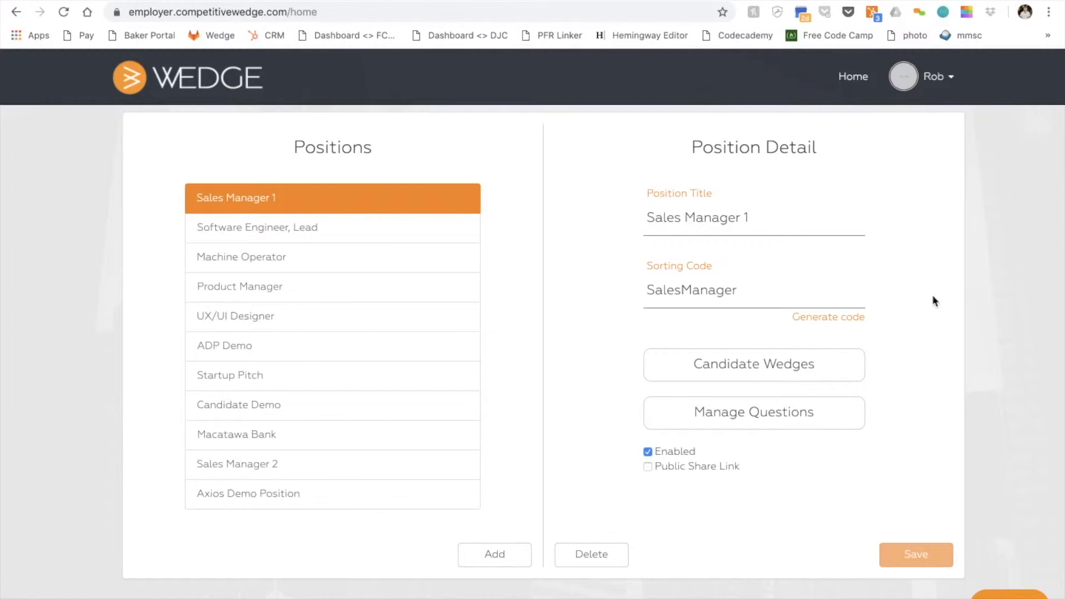
click(843, 372)
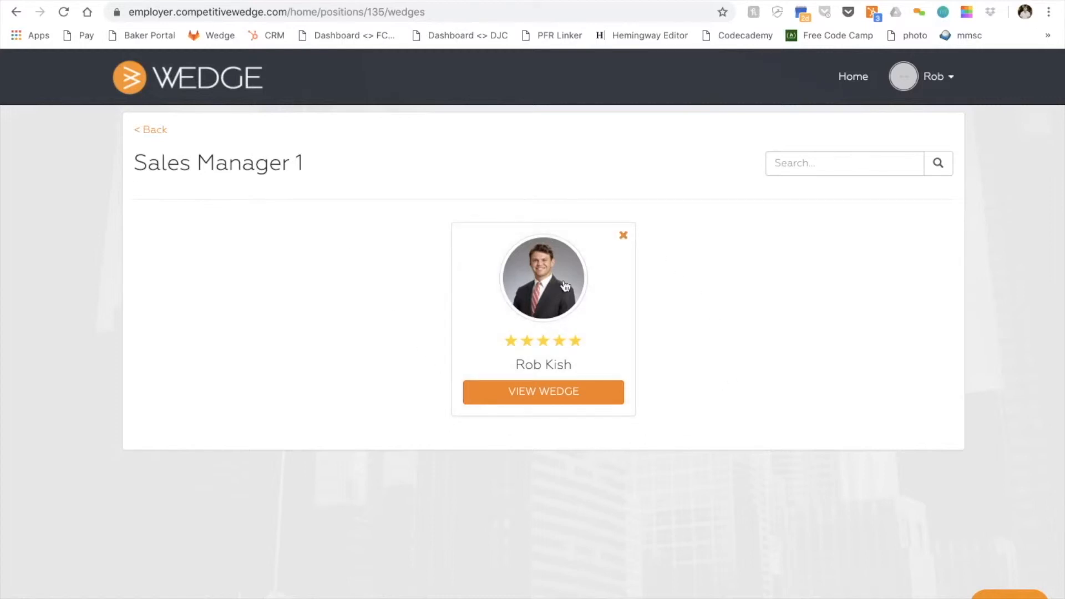
Step: Open the candidate's Wedge for Sales Manager 1 and review its video, notes area and sharing options
click(475, 400)
scroll(474, 394, down, 1)
scroll(475, 397, up, 1)
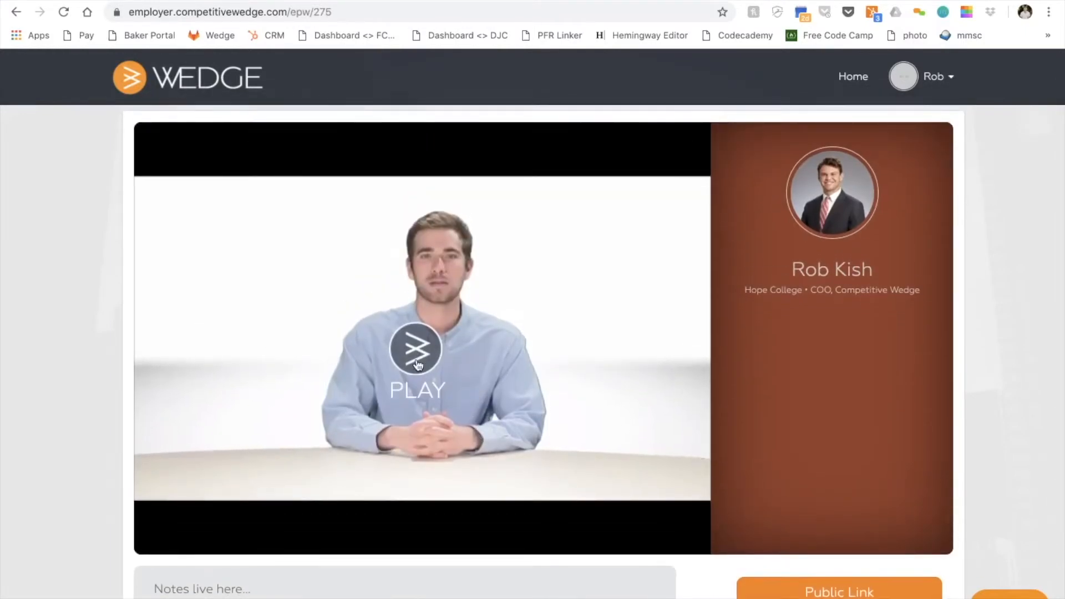
scroll(417, 364, down, 3)
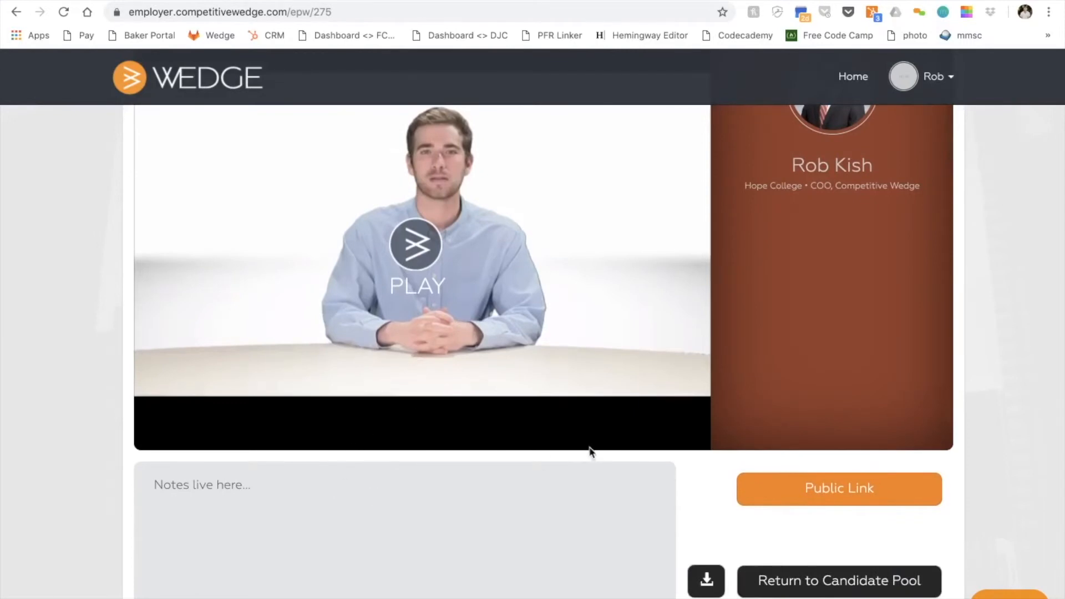
scroll(747, 374, down, 1)
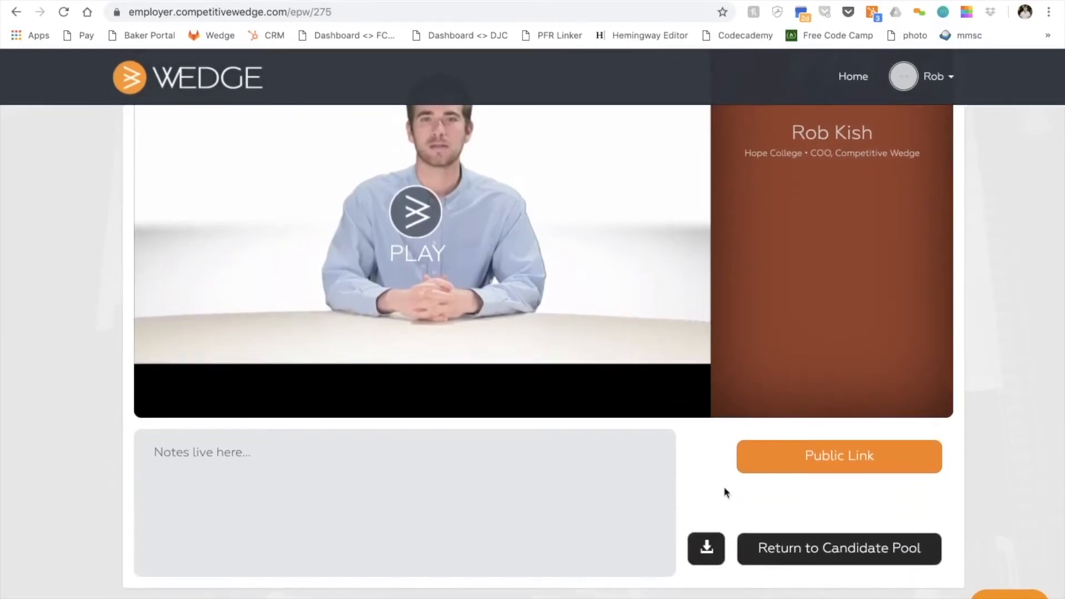
scroll(772, 455, up, 1)
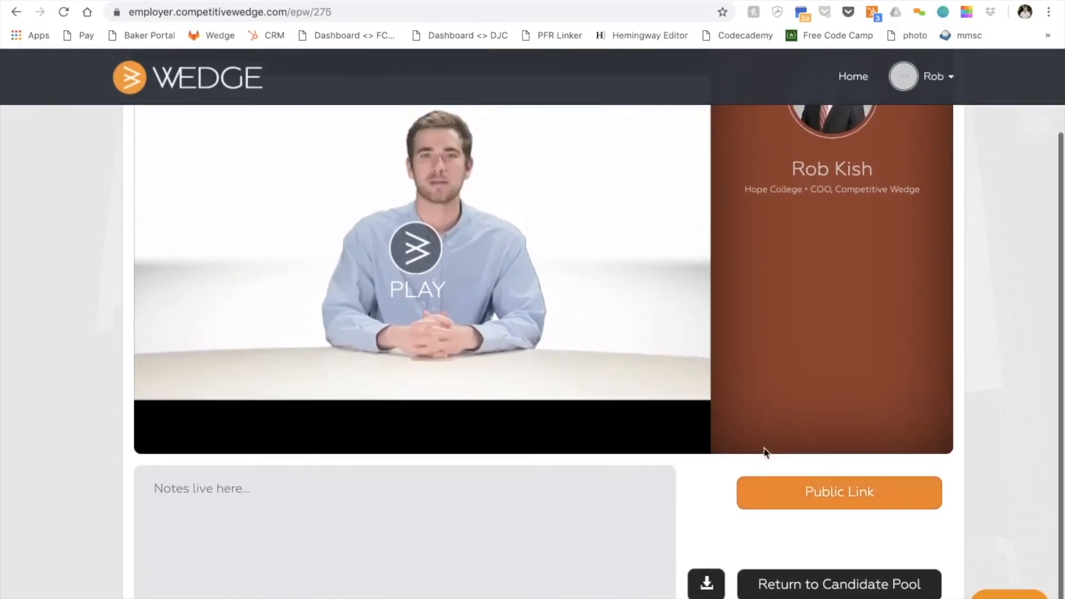
Step: Open the Wedge's public link, select its full URL, close it and return to the candidate pool
click(772, 496)
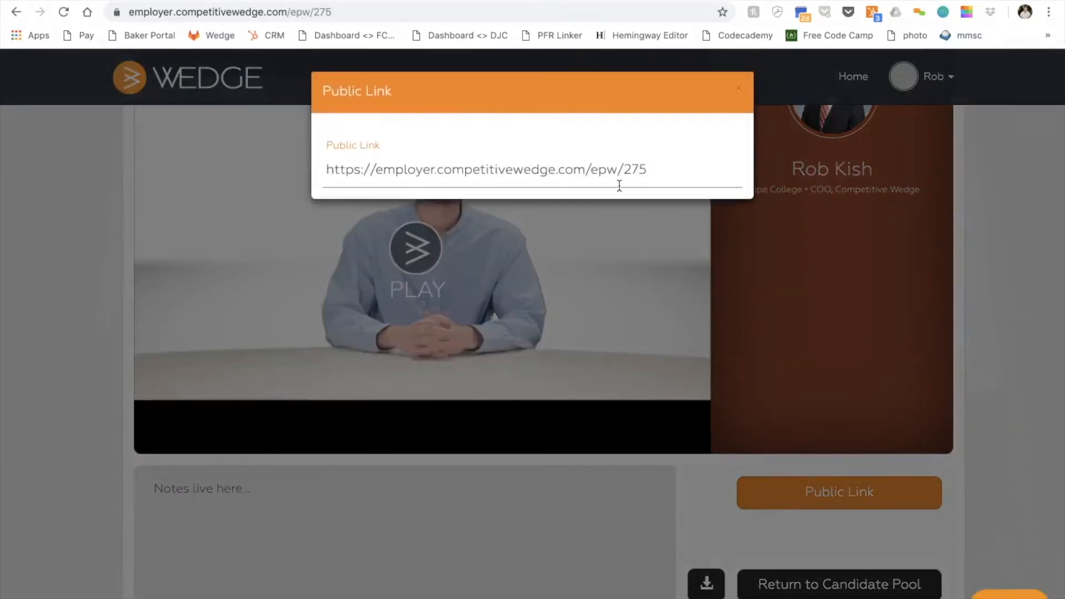
drag(685, 166, 330, 170)
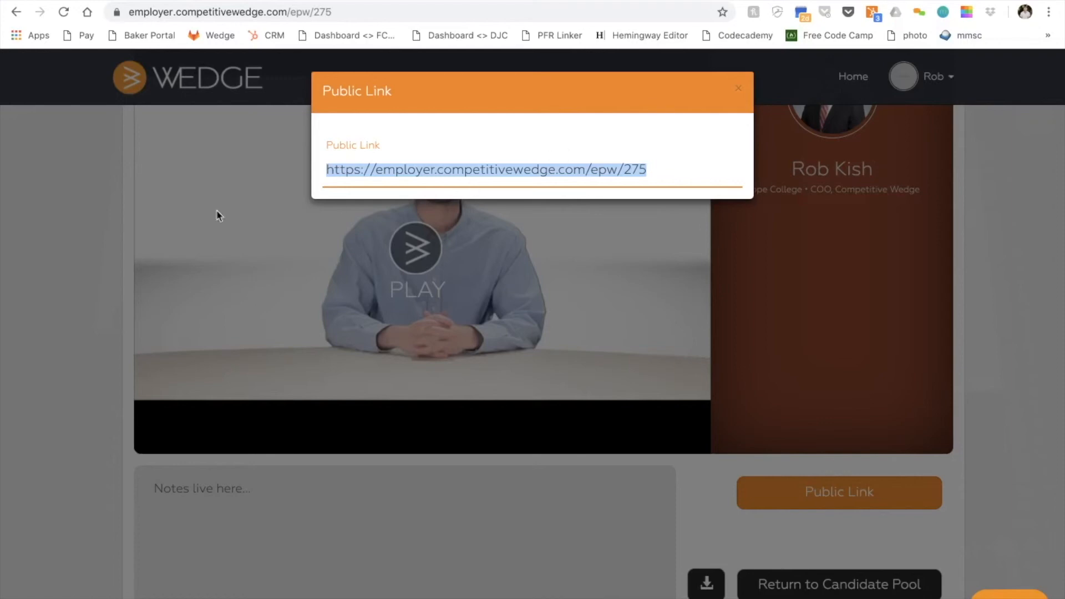
click(127, 199)
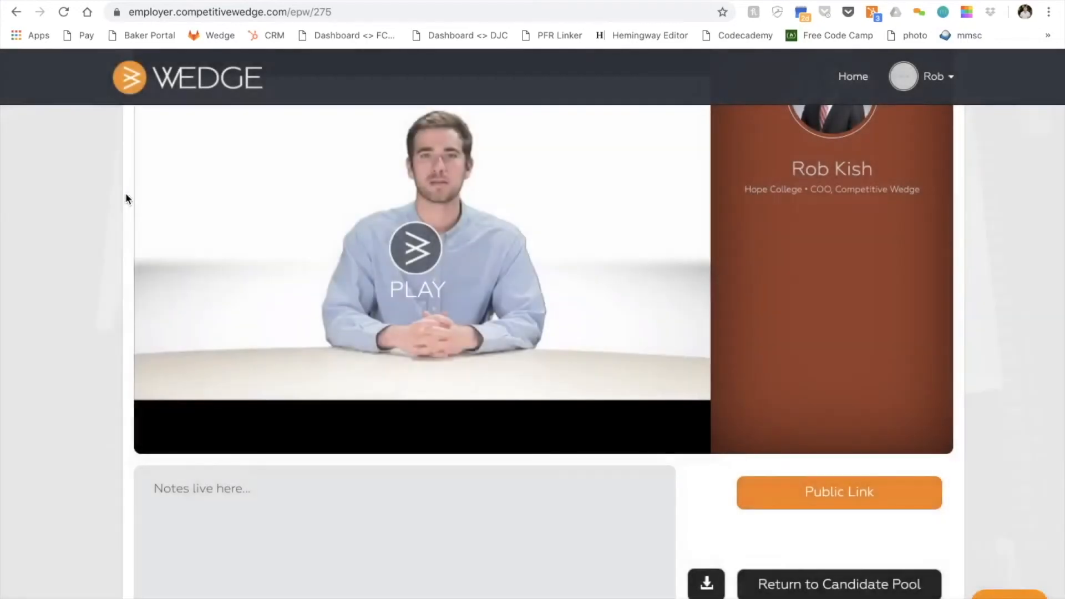
scroll(125, 195, down, 3)
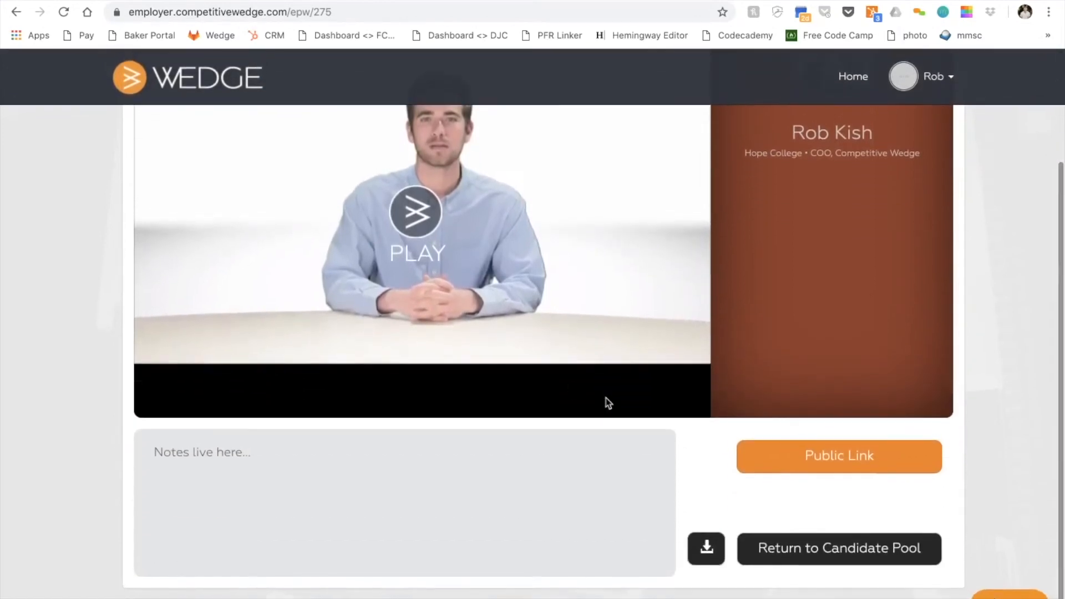
click(798, 550)
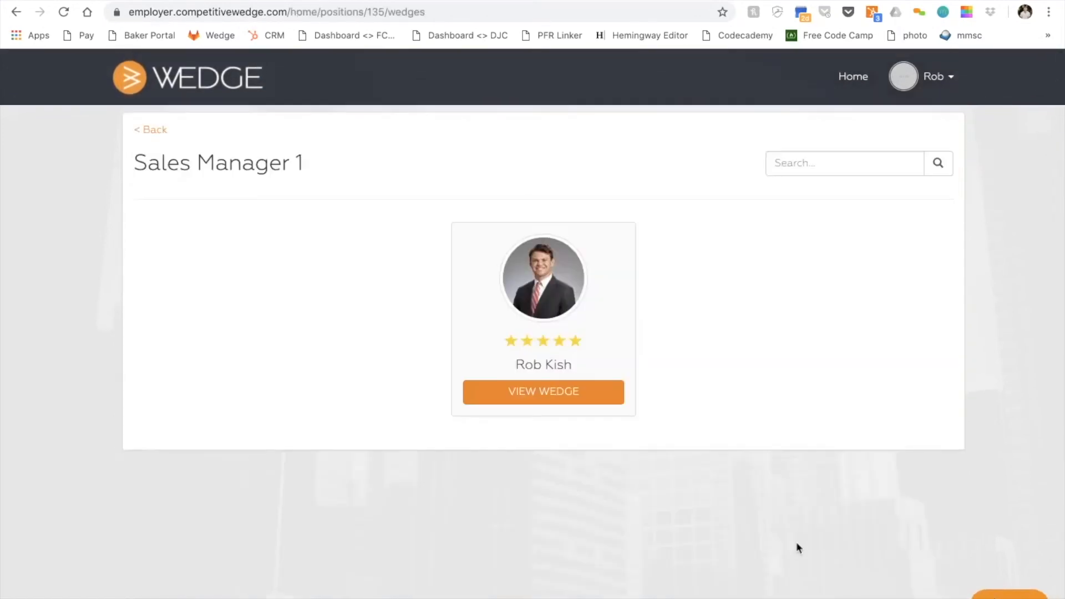
Step: Change the candidate's star rating to four, five and three stars, and set it back to five
click(559, 341)
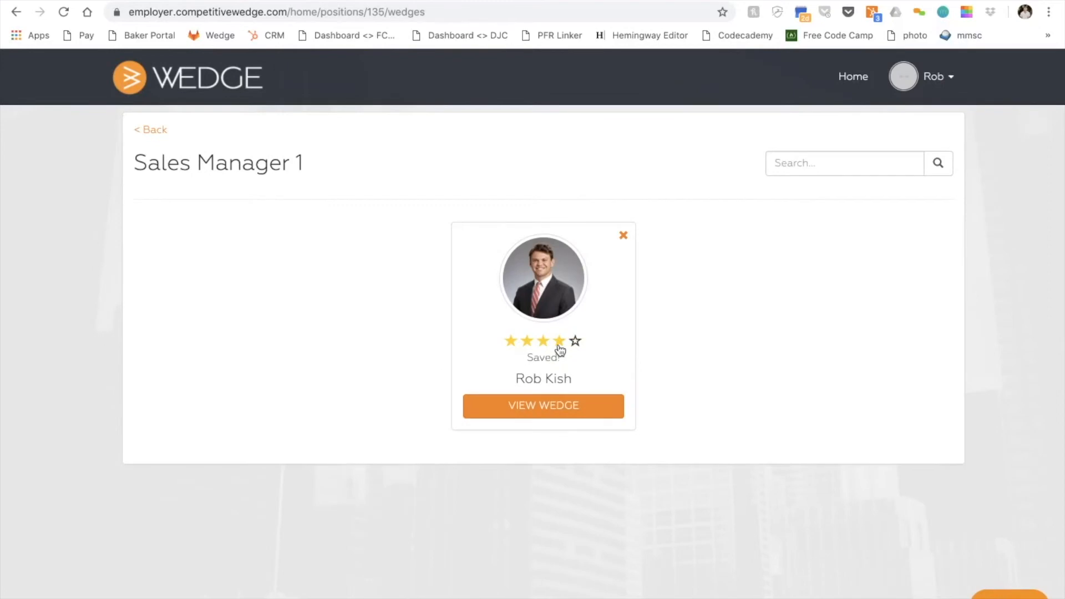
click(575, 341)
click(543, 342)
click(575, 342)
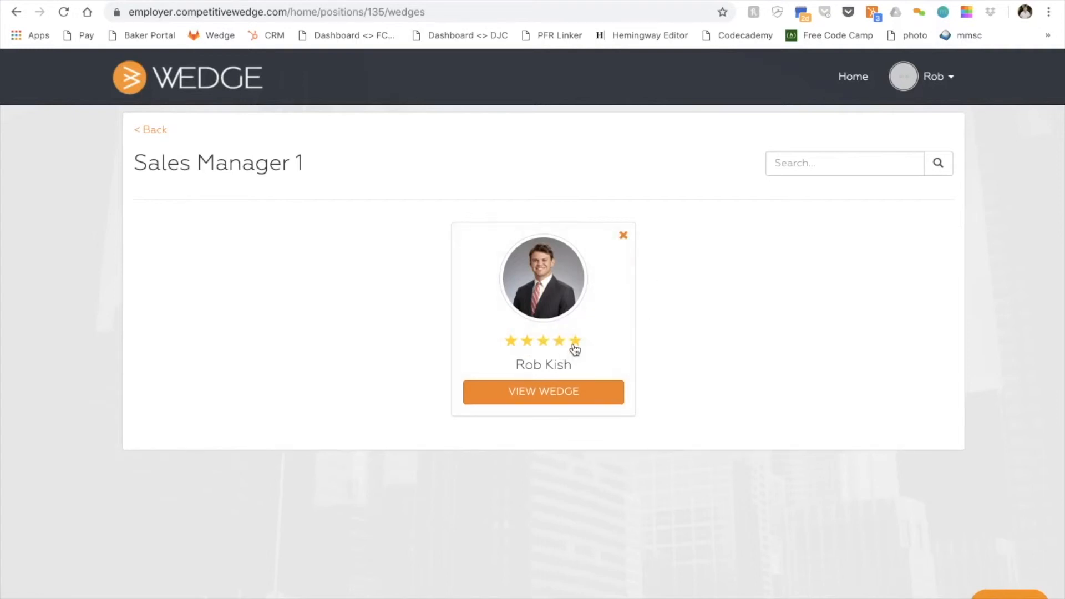
click(866, 164)
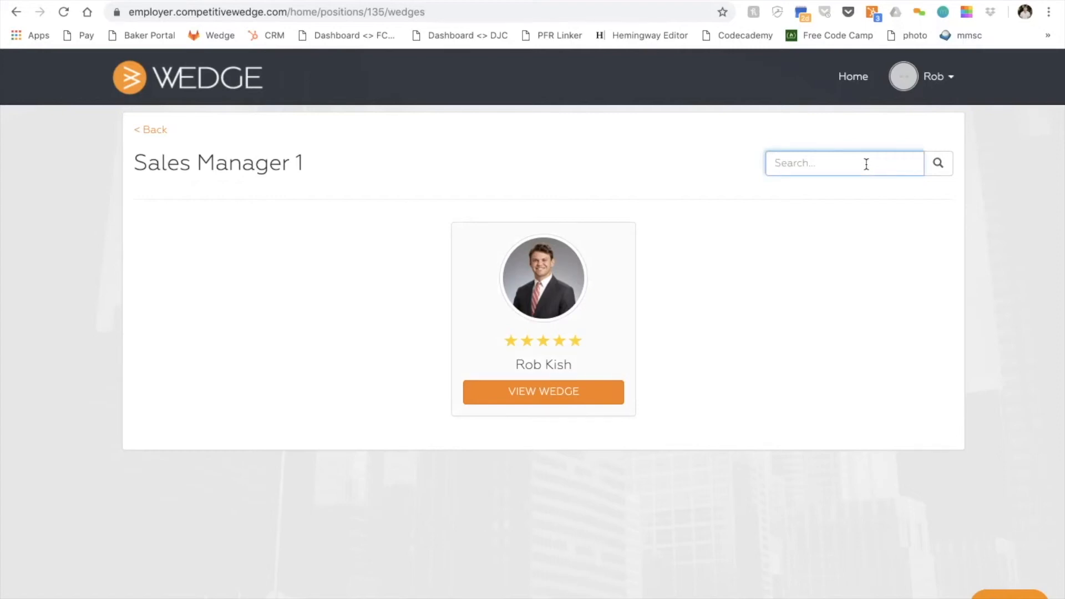
click(778, 274)
mouse_move(630, 255)
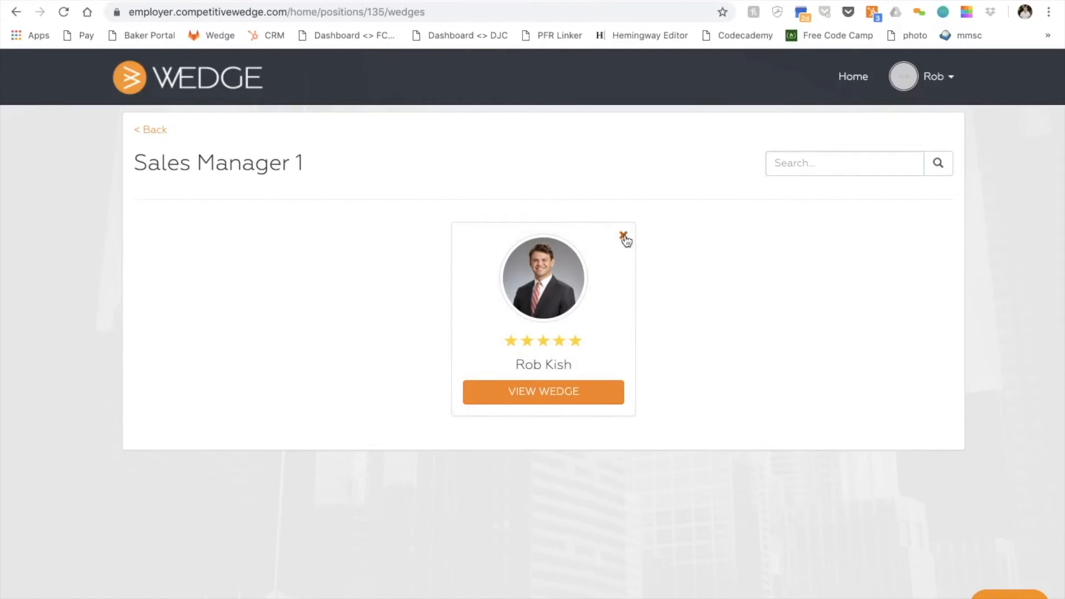
Step: Return to the positions list and create a position titled "New Position" with the sorting code "NewPos"
click(147, 131)
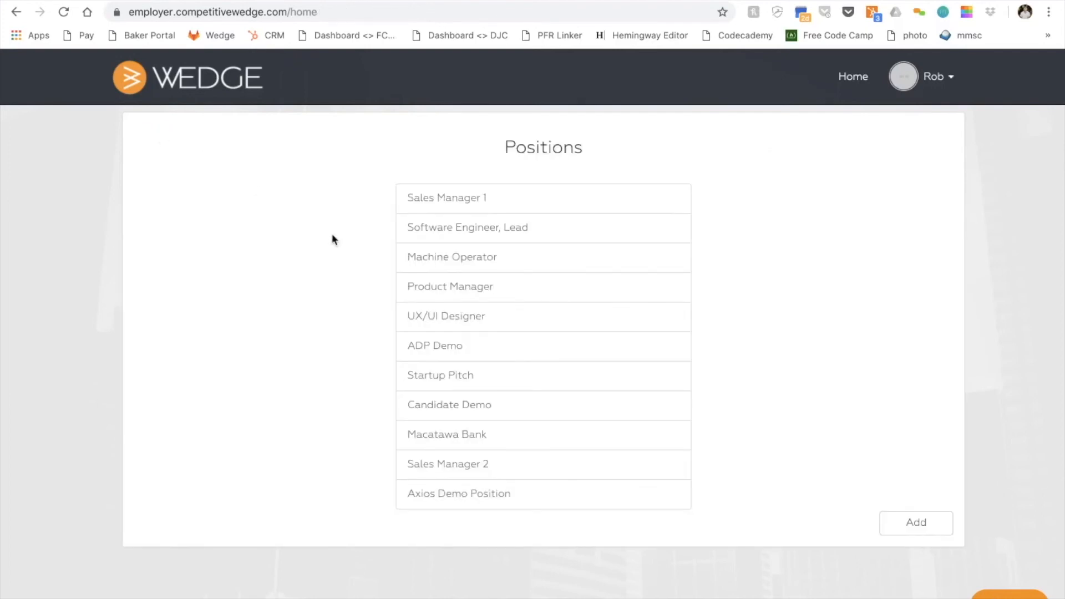
click(901, 526)
click(596, 225)
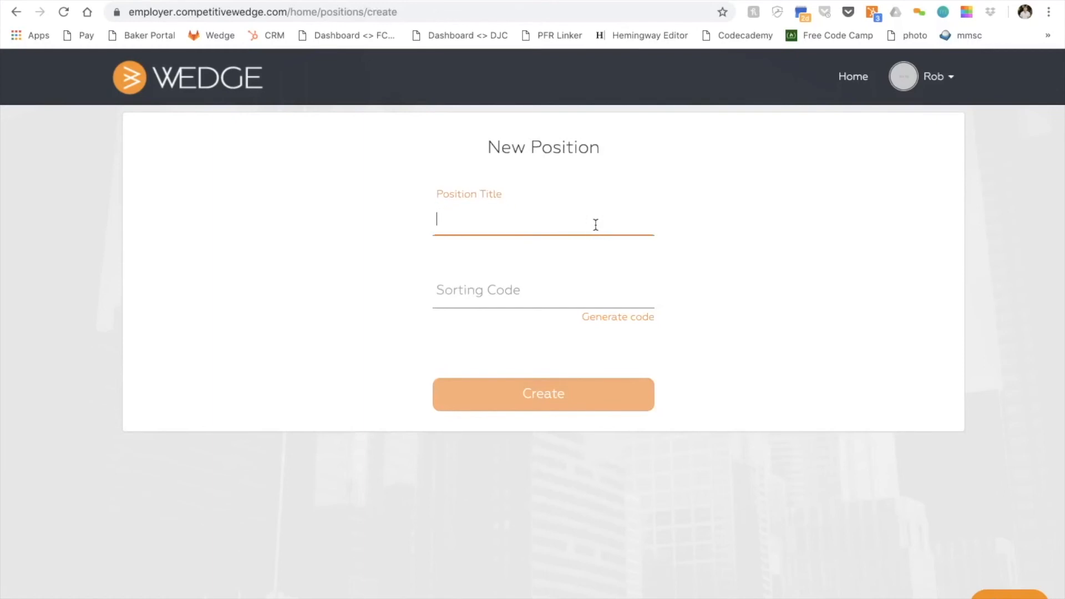
text(New Position)
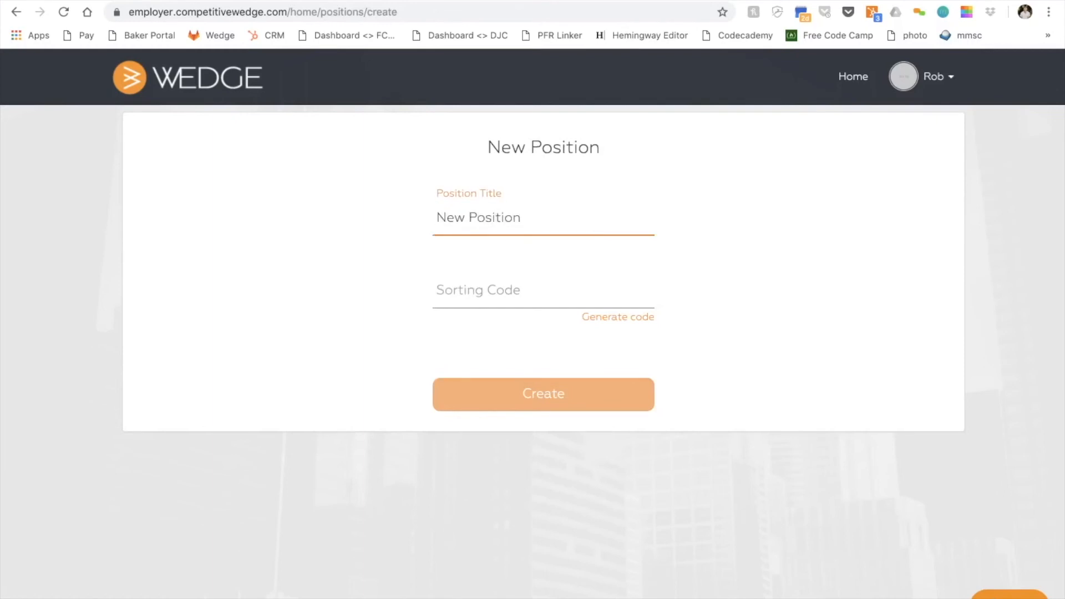
click(538, 291)
text(NewPos)
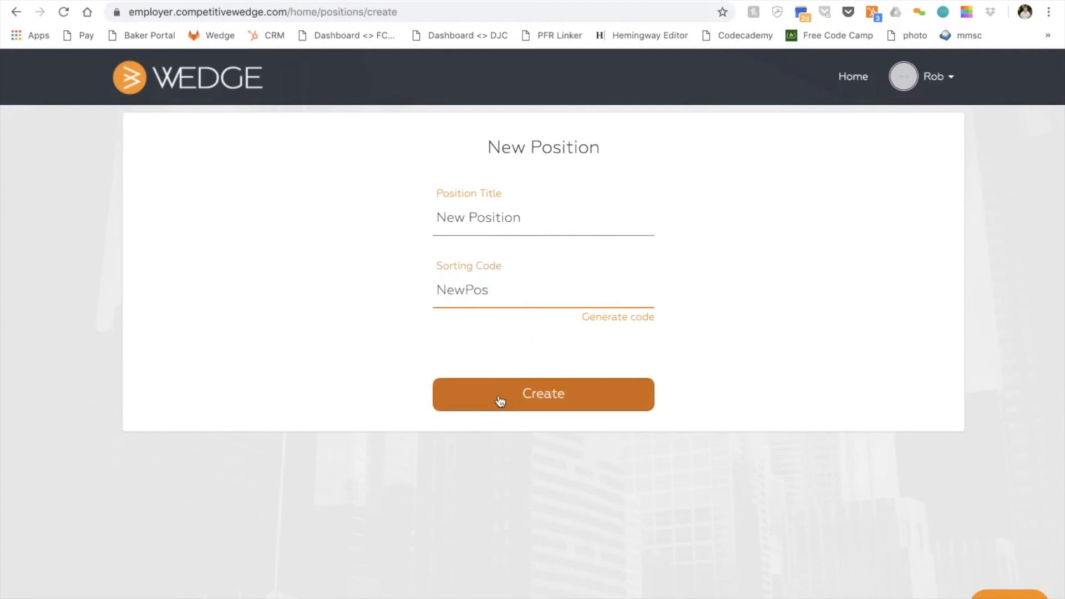
click(499, 397)
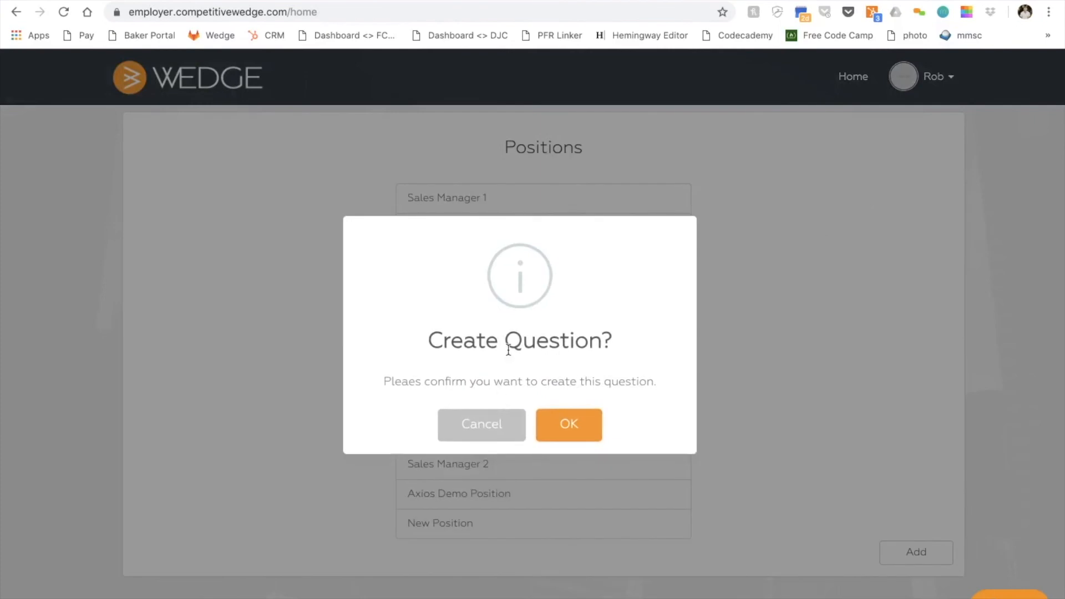
click(522, 426)
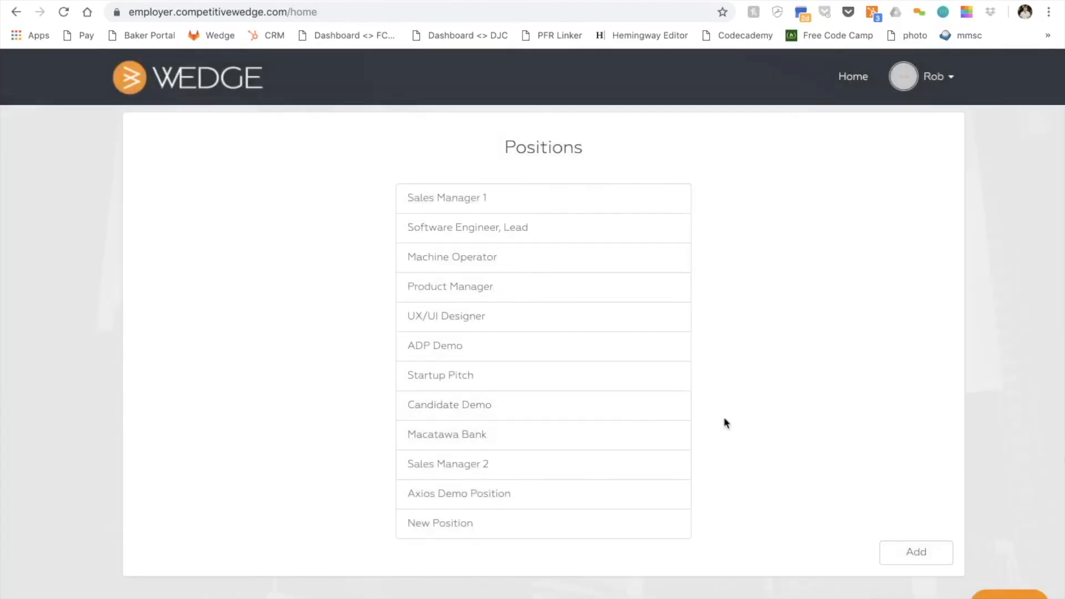